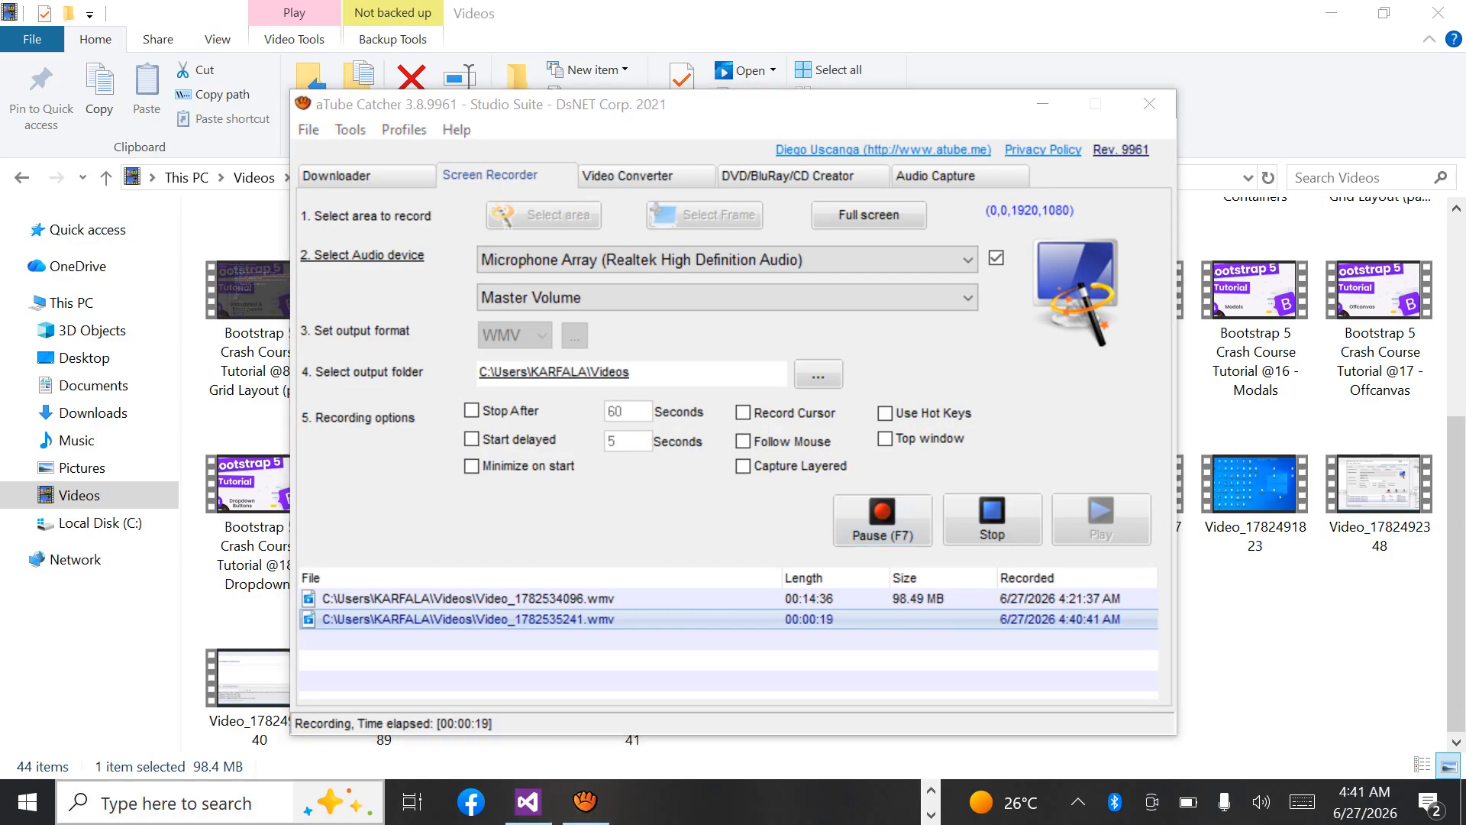
Search for SSMS on the computer and launch Microsoft SQL Server Management Studio 18.
{"action": "left_click", "coordinate": [176, 803]}
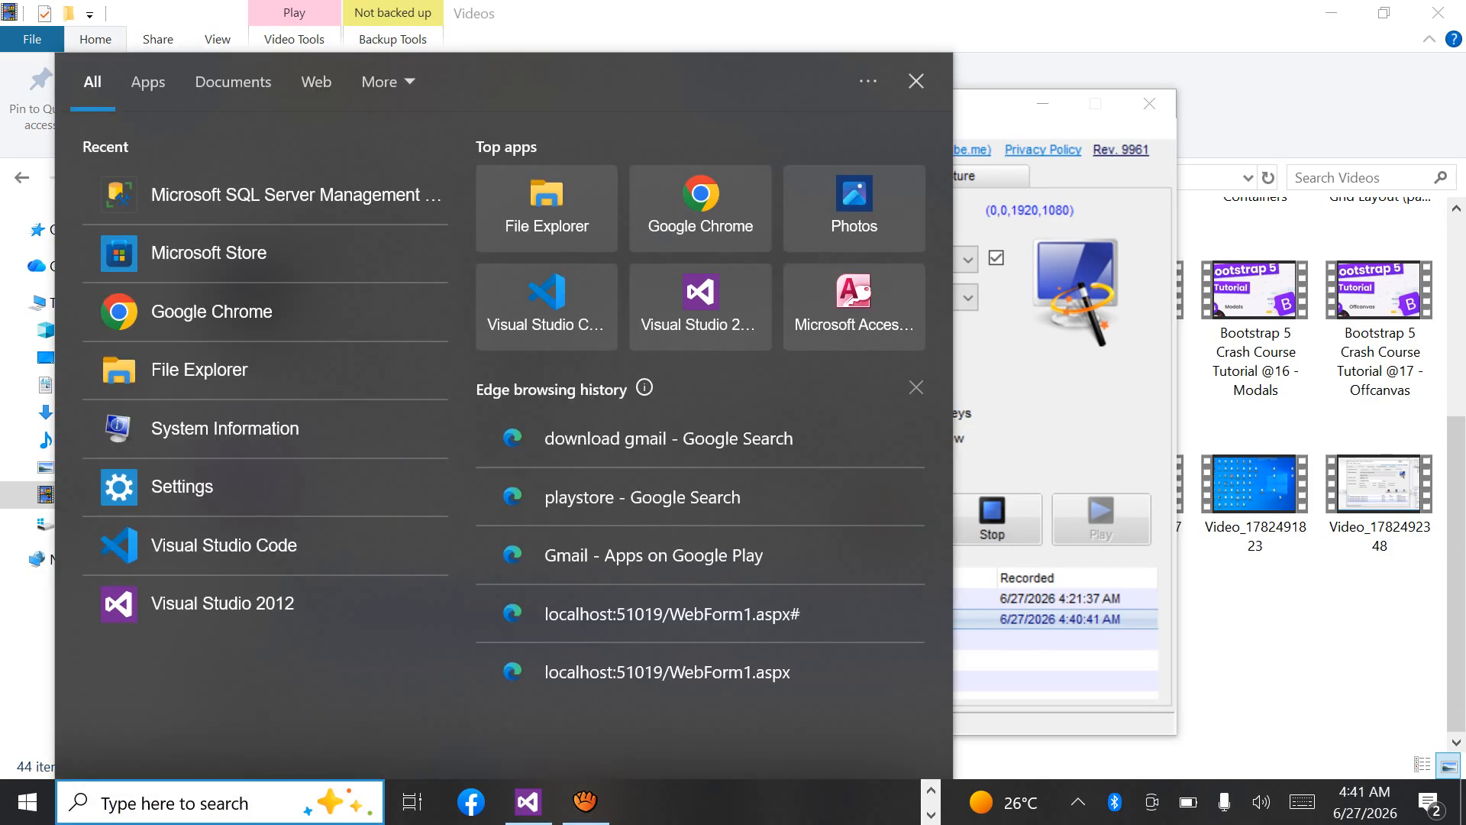
{"action": "type", "text": "ss"}
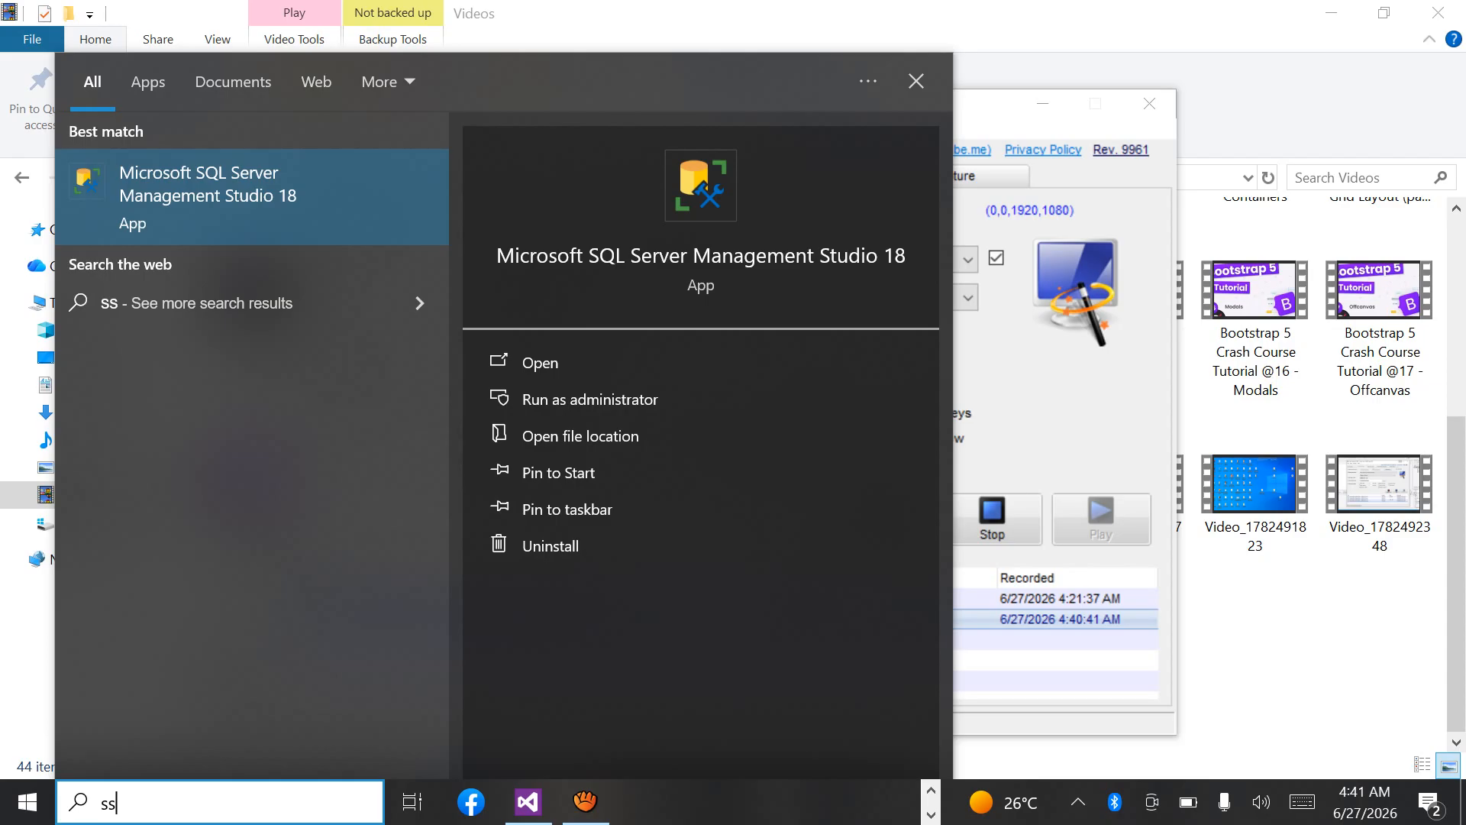
{"action": "key", "text": "Escape"}
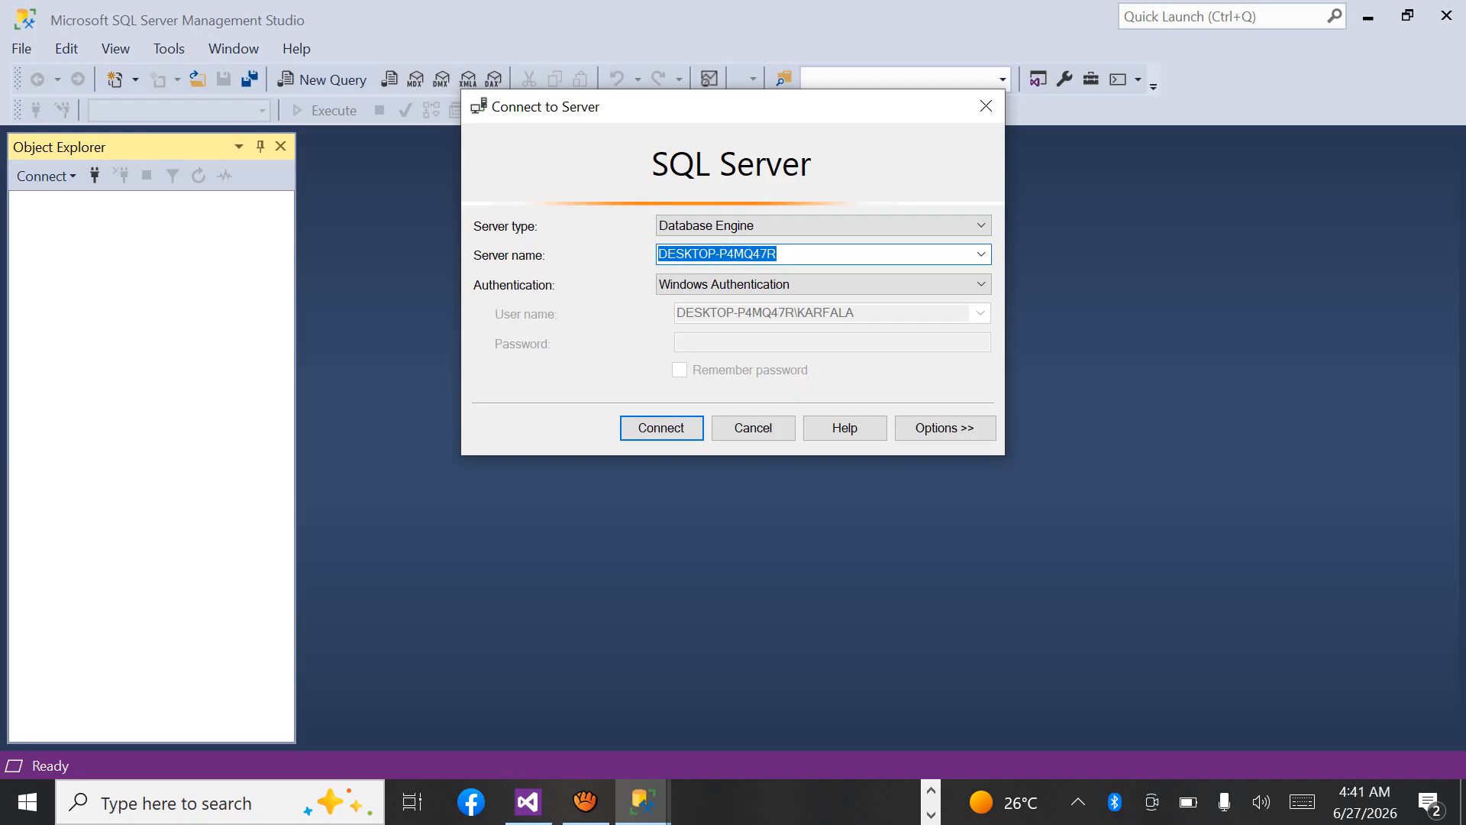
Copy the server name from the connection dialog and connect to the Database Engine with Windows Authentication.
{"action": "right_click", "coordinate": [710, 254]}
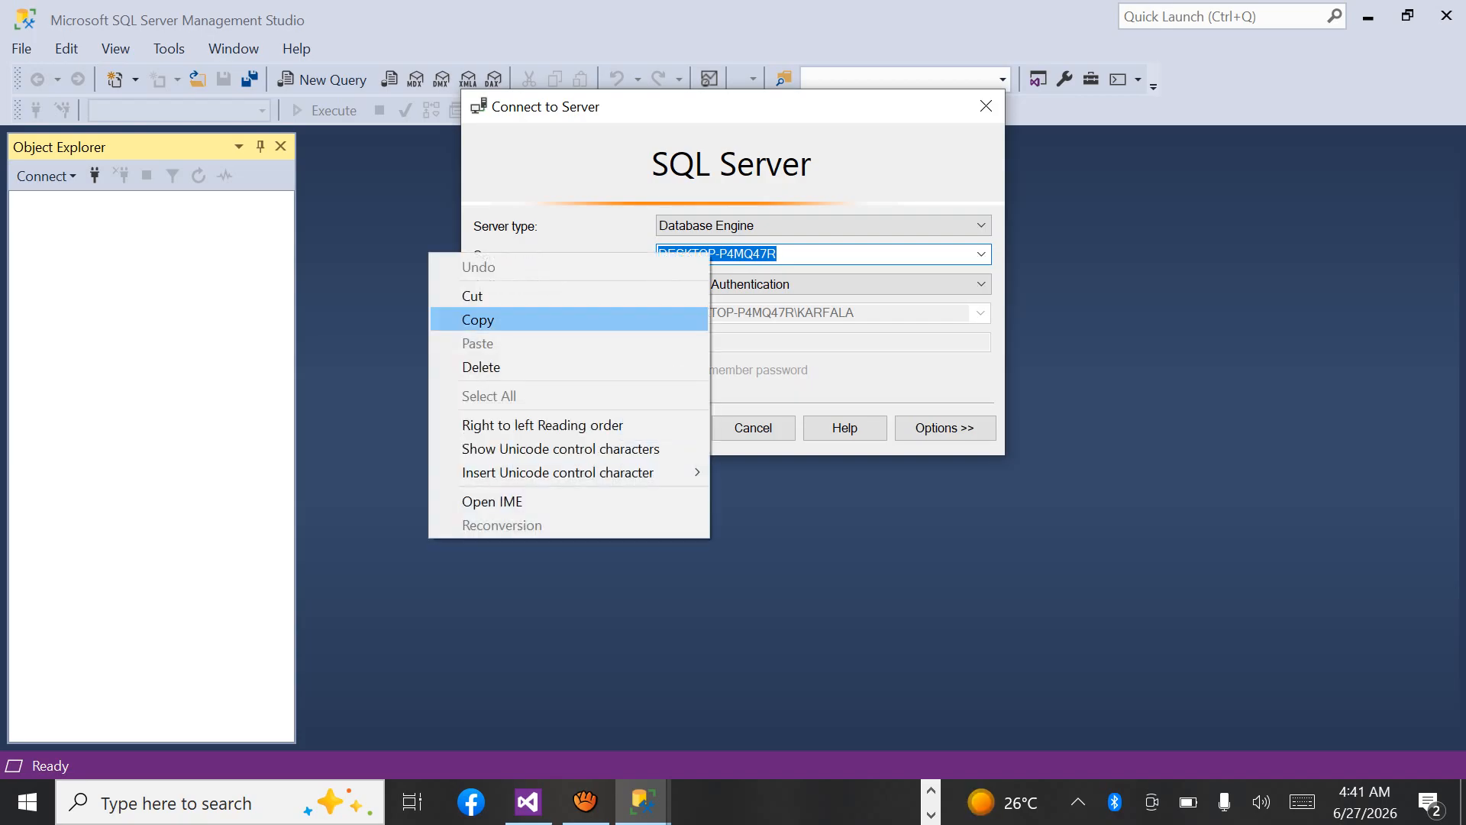
{"action": "left_click", "coordinate": [478, 319]}
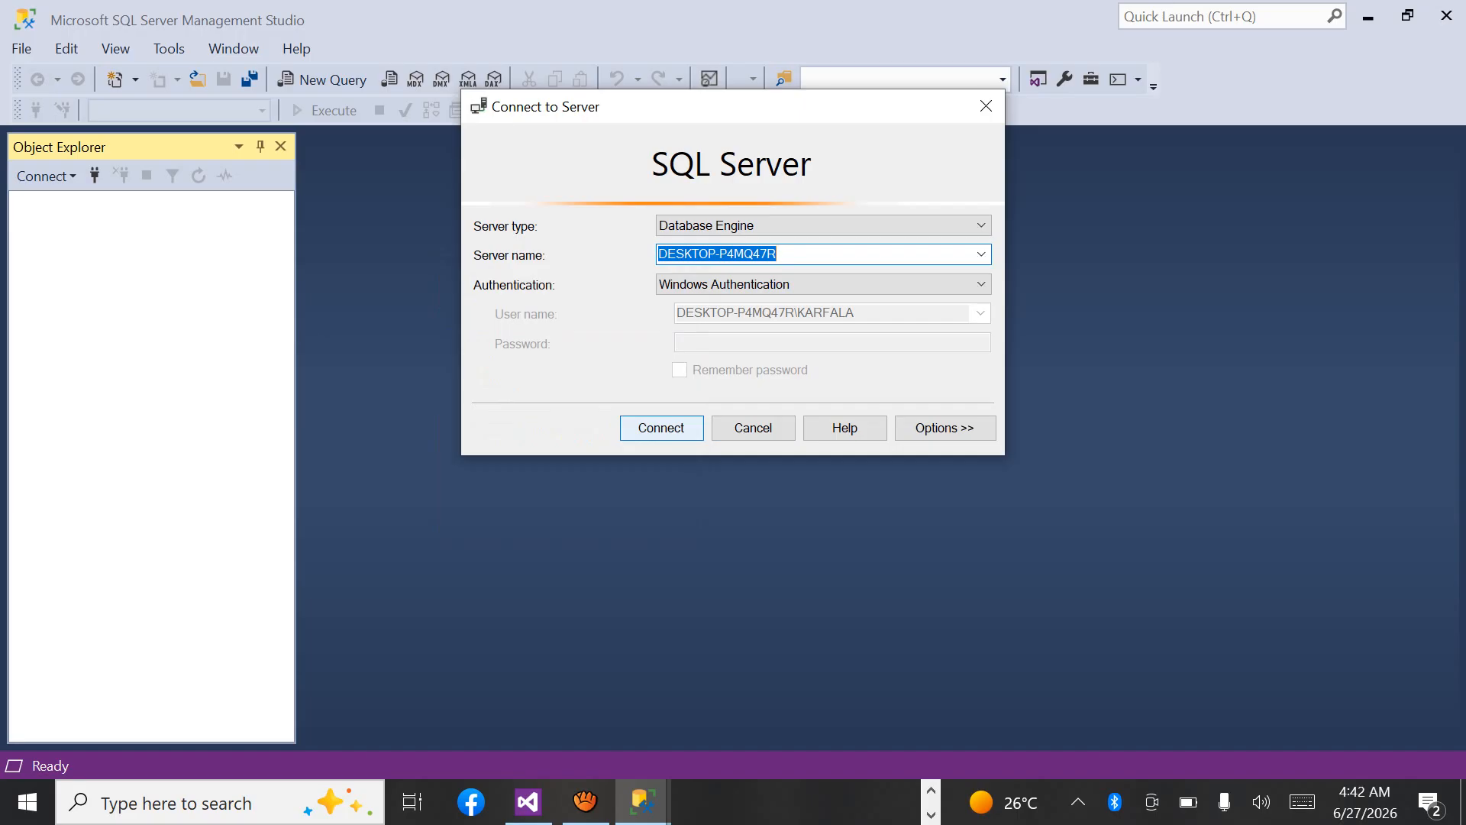
{"action": "left_click", "coordinate": [662, 428]}
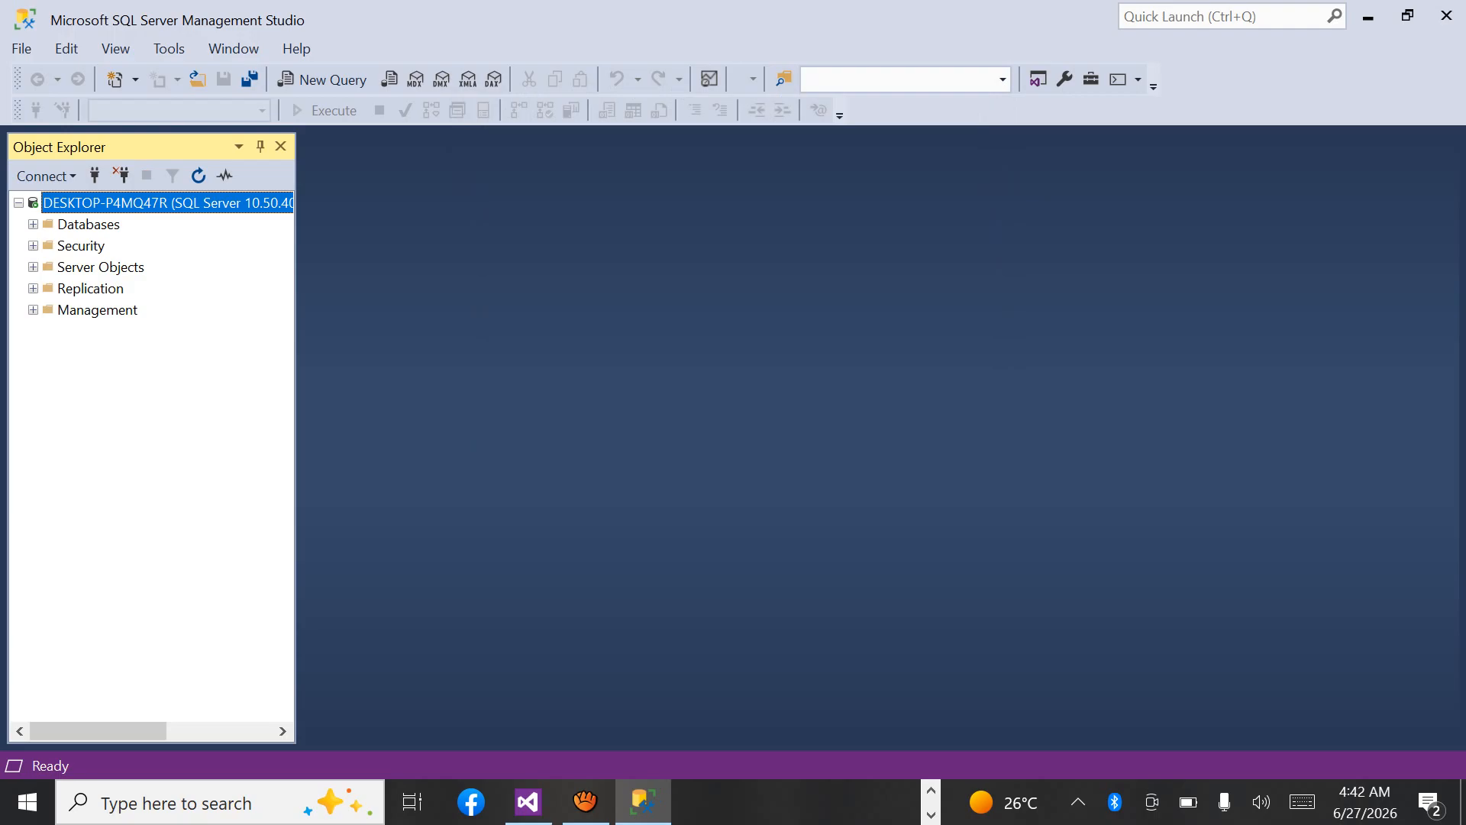
Check the list of existing databases on the server, and start creating a new database.
{"action": "left_click", "coordinate": [33, 224]}
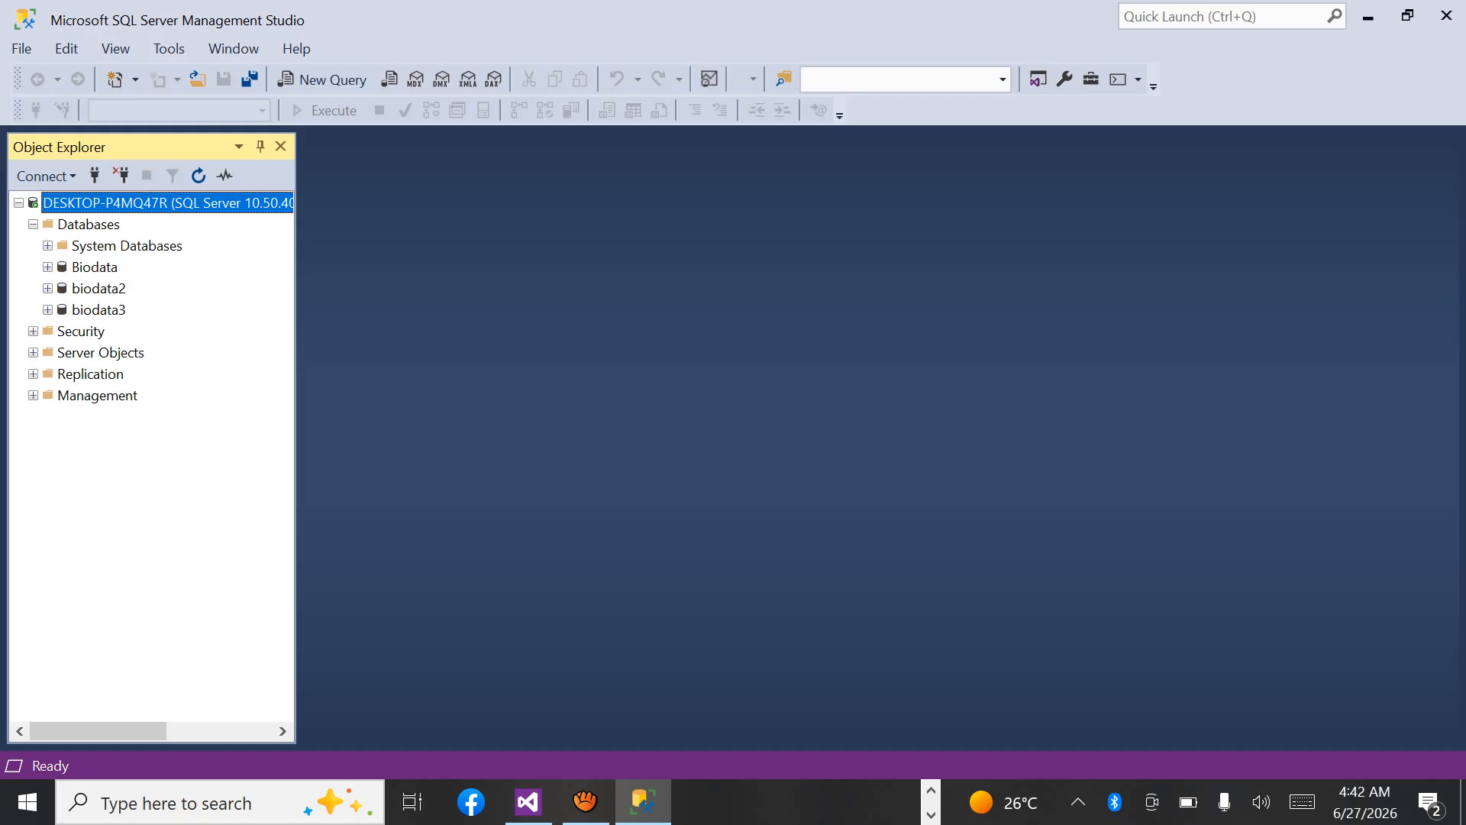
{"action": "left_click", "coordinate": [33, 224]}
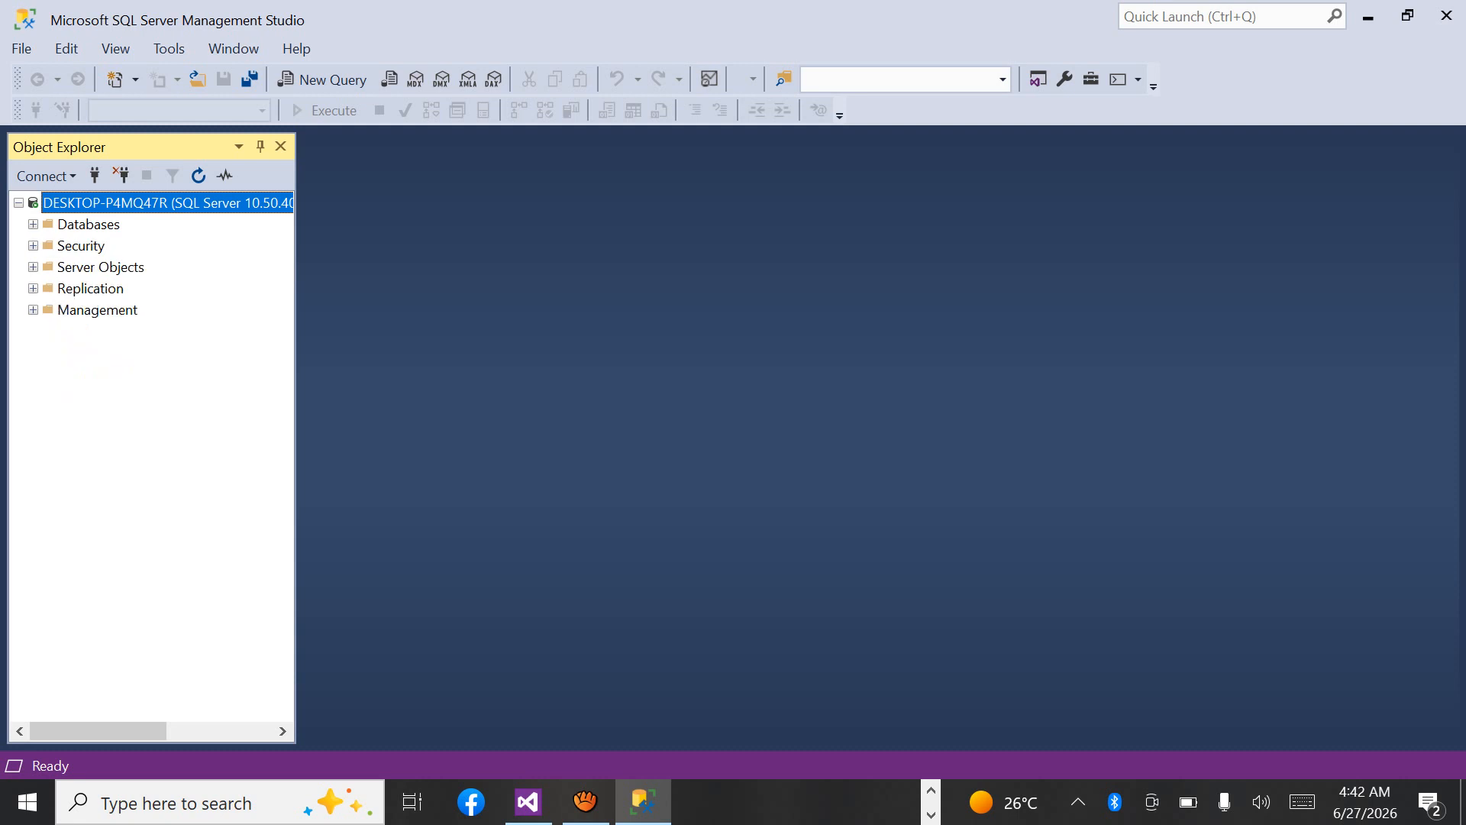
{"action": "right_click", "coordinate": [99, 223]}
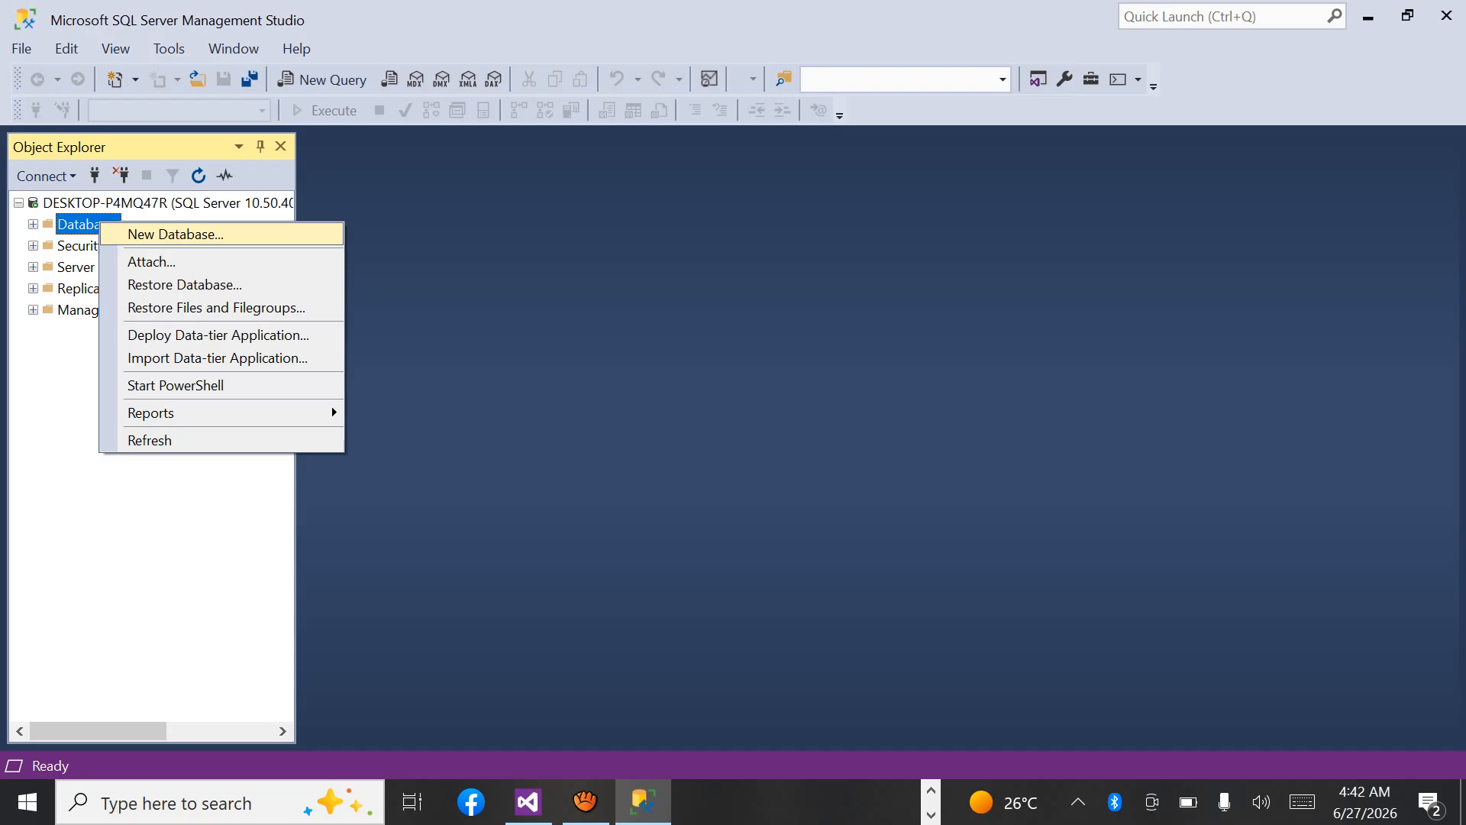
{"action": "left_click", "coordinate": [176, 235]}
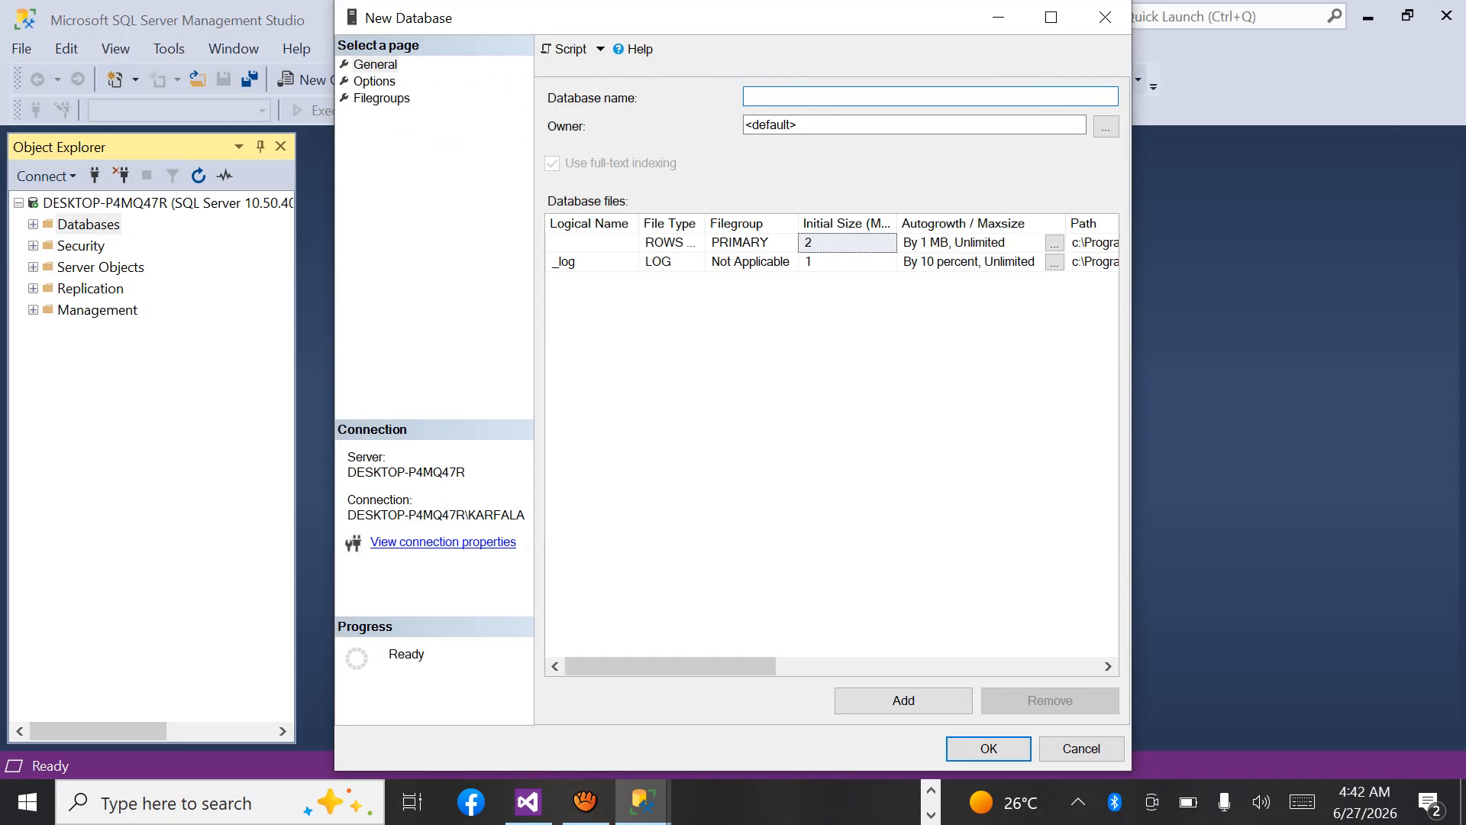
Try to create the new database under the name Biodata2.
{"action": "type", "text": "Biodata"}
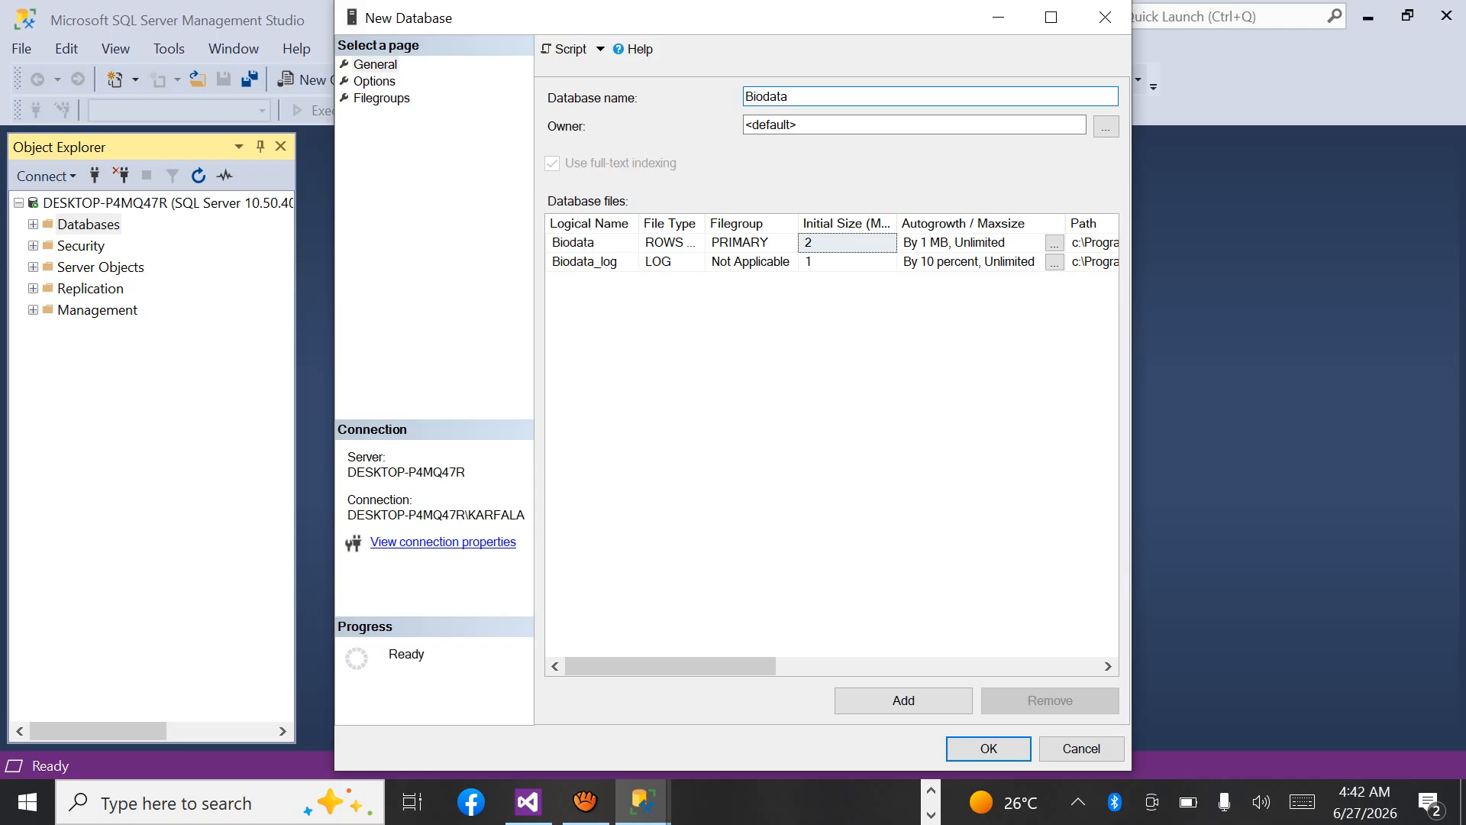
{"action": "type", "text": "2"}
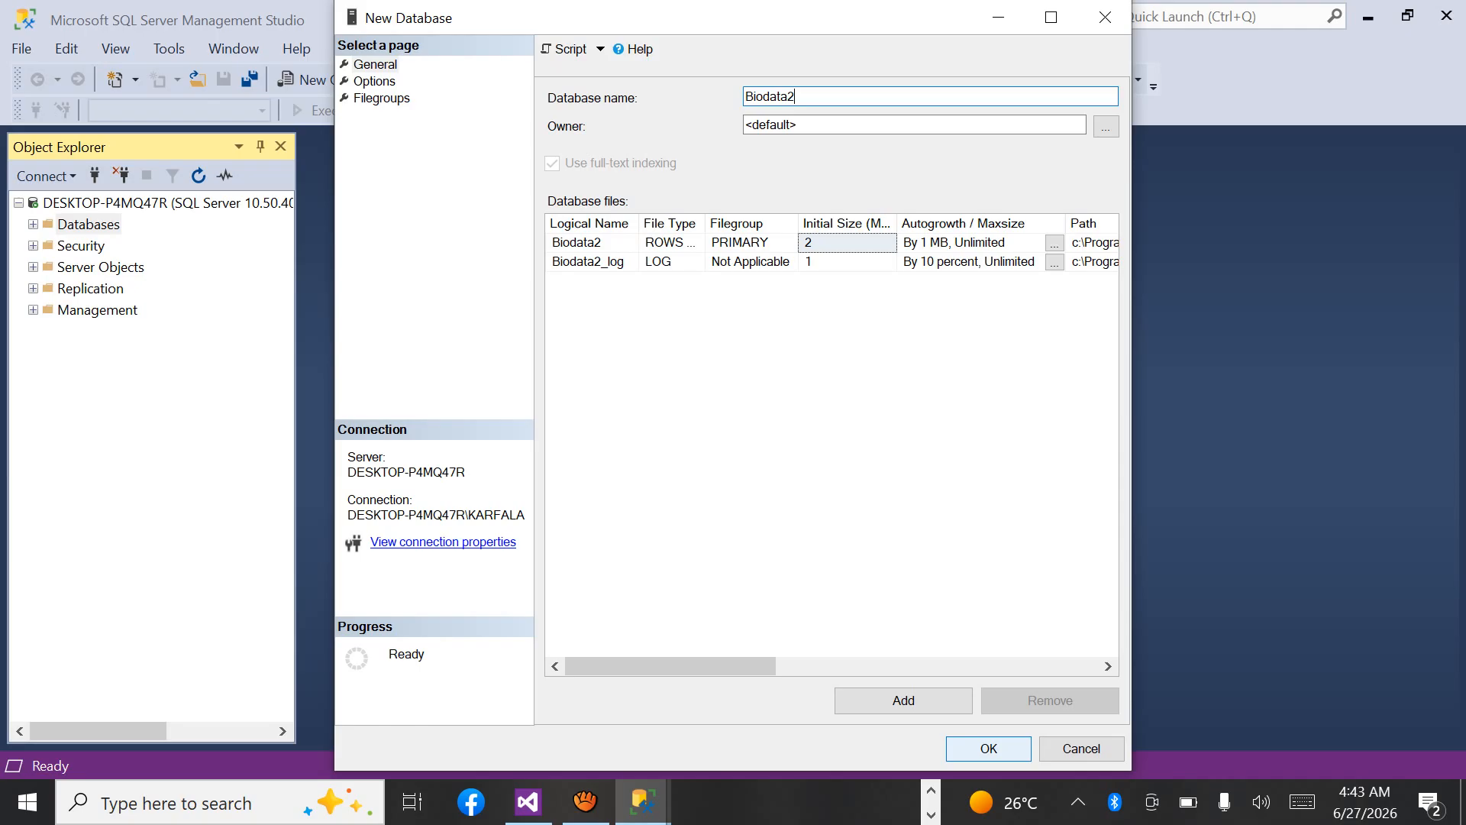
{"action": "key", "text": "Return"}
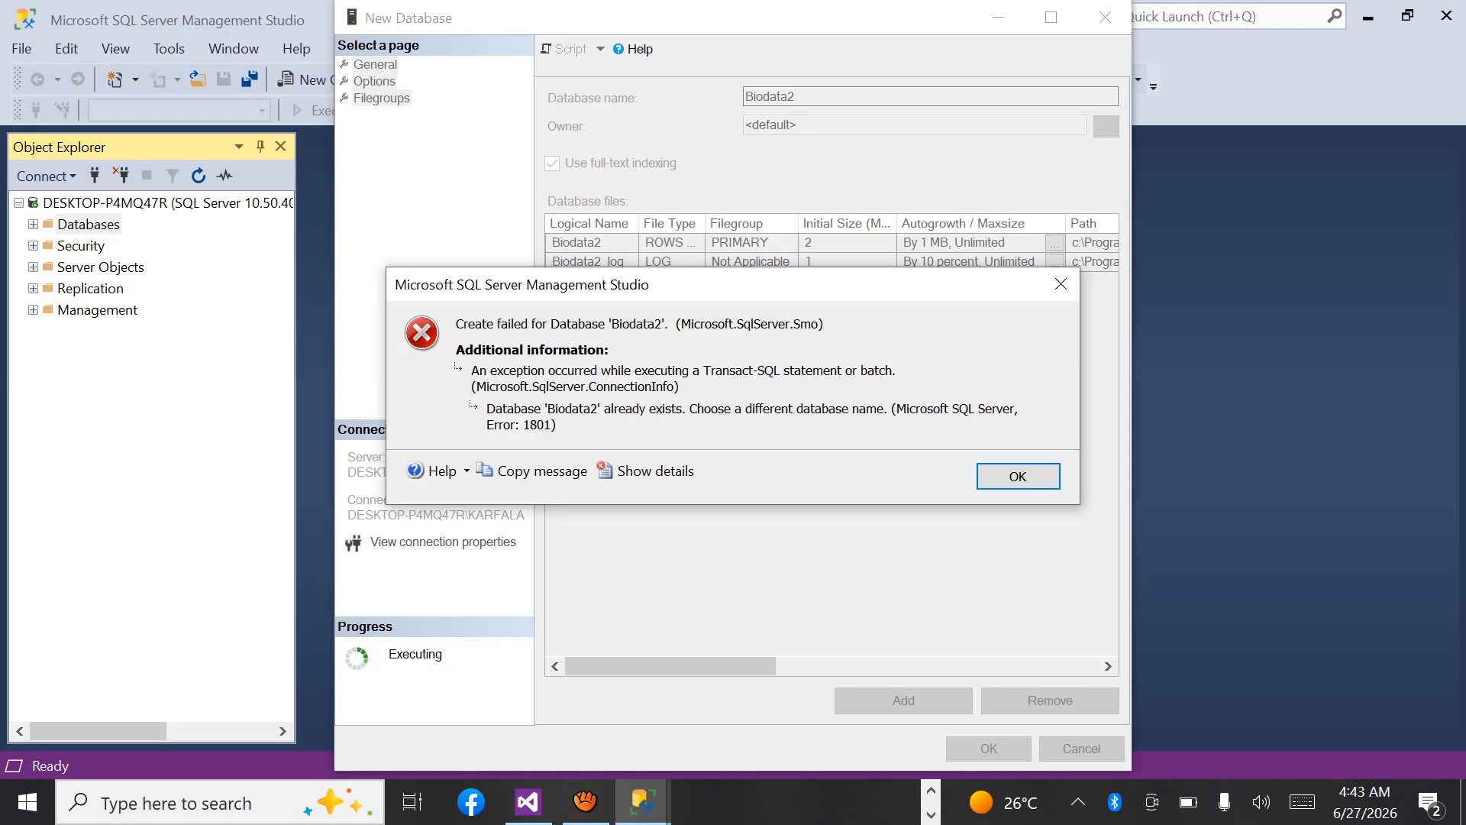
{"action": "key", "text": "Return"}
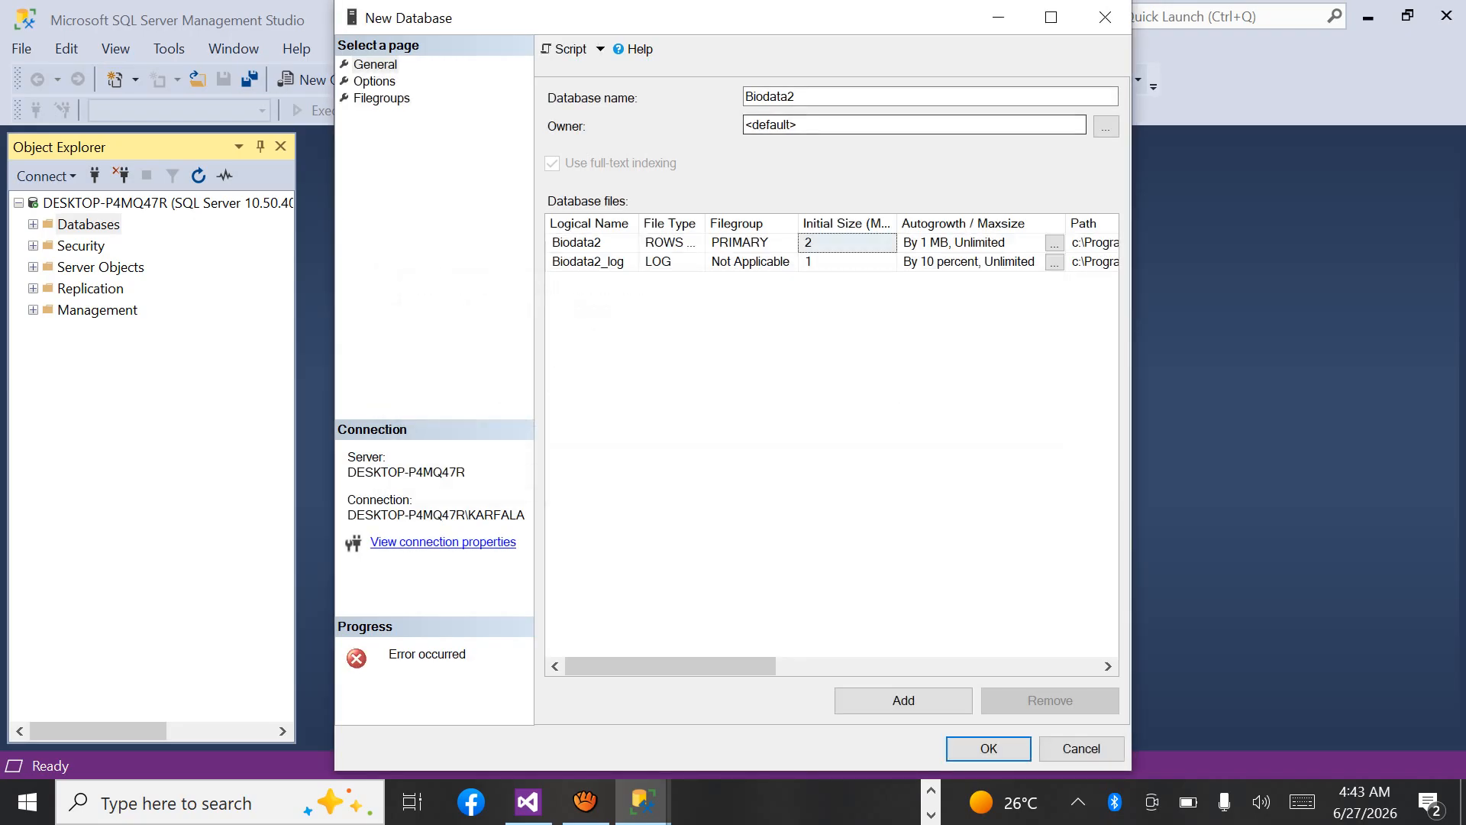
Replace the database name with Biodatastudent and create the database.
{"action": "left_click", "coordinate": [796, 96]}
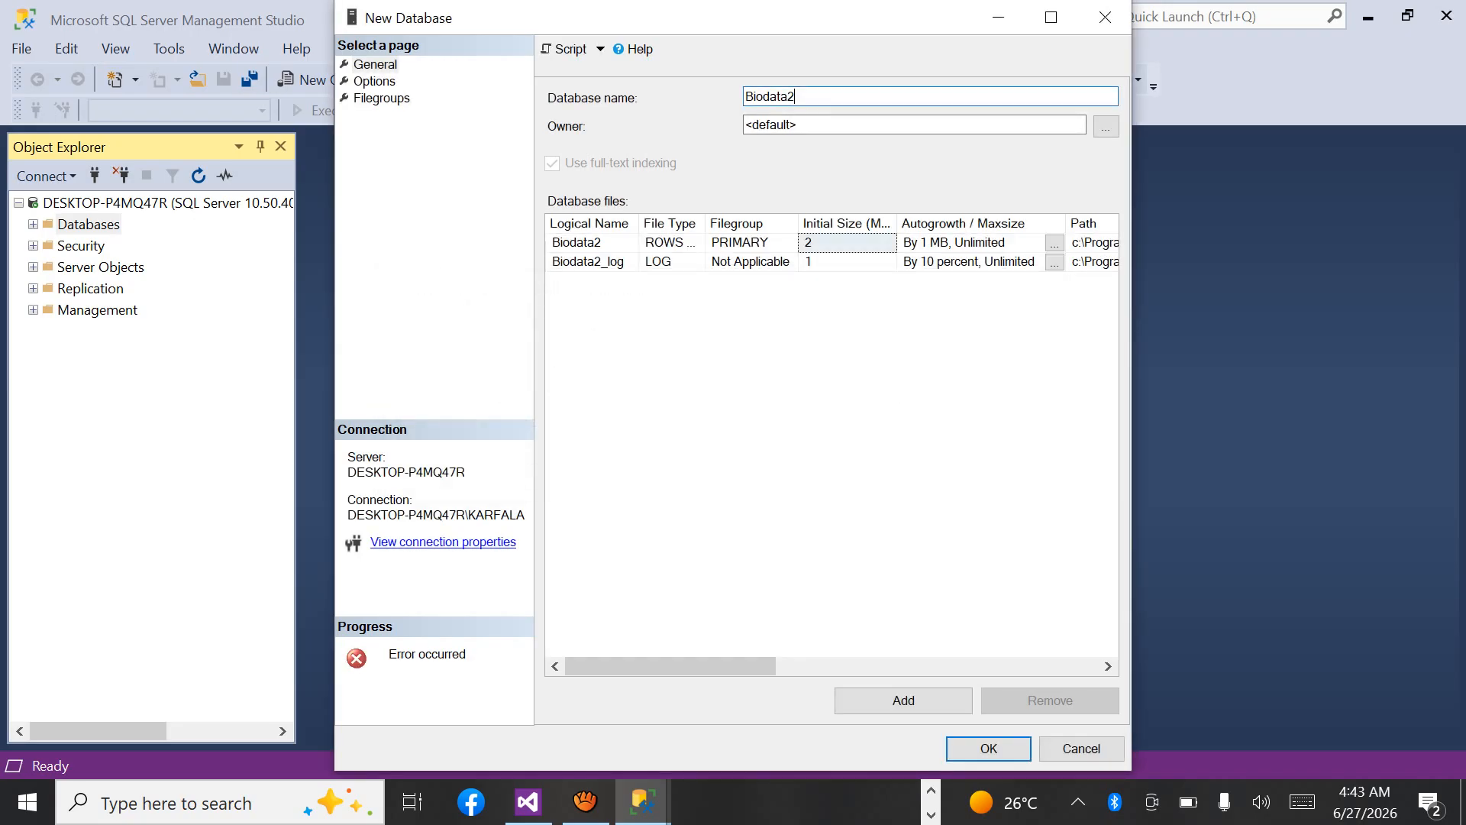
{"action": "key", "text": "BackSpace"}
{"action": "key", "text": "BackSpace"}
{"action": "key", "text": "BackSpace"}
{"action": "key", "text": "BackSpace"}
{"action": "key", "text": "BackSpace"}
{"action": "key", "text": "BackSpace"}
{"action": "key", "text": "BackSpace"}
{"action": "key", "text": "BackSpace"}
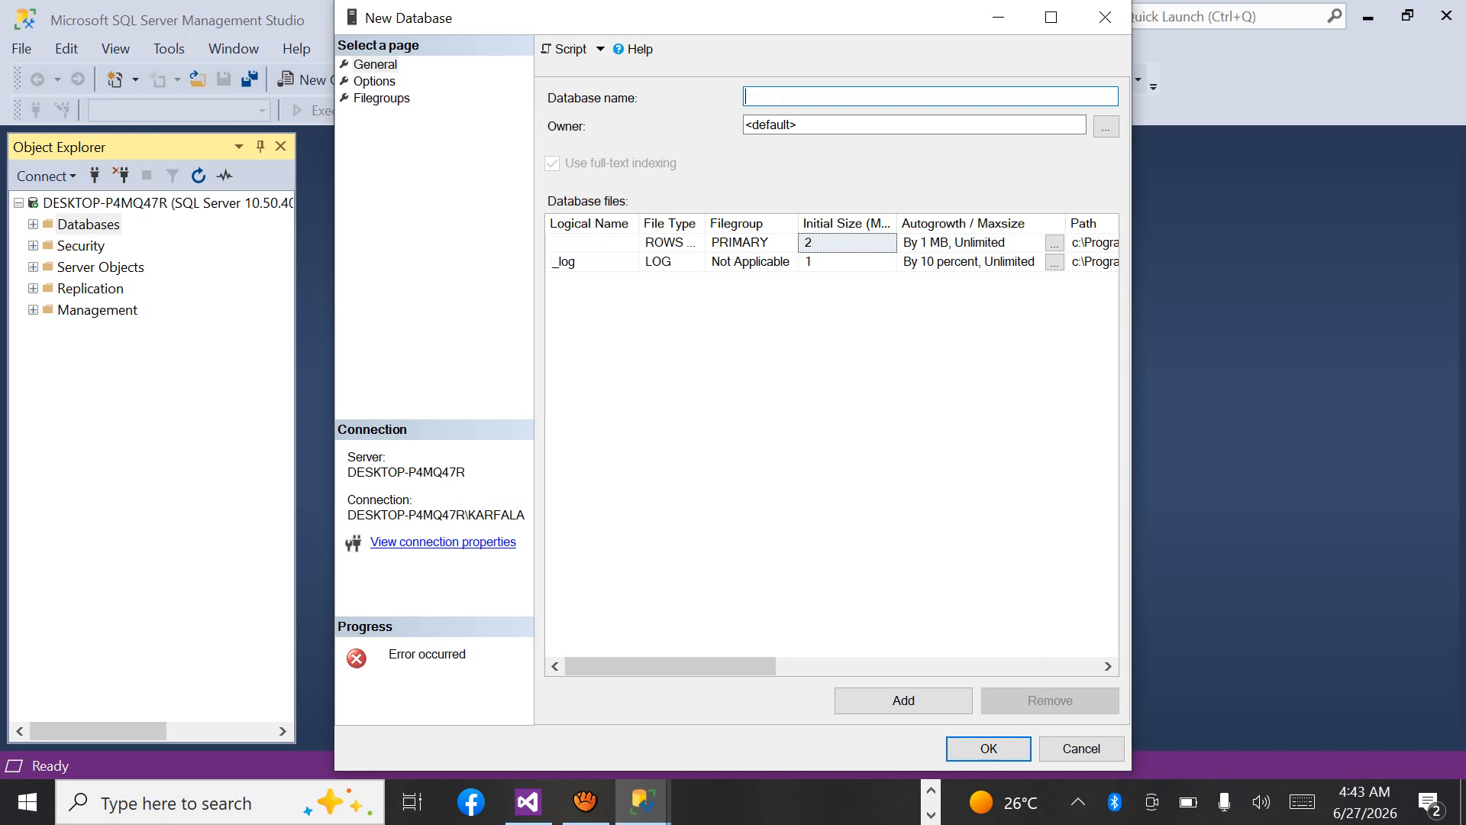
{"action": "type", "text": "Biodata"}
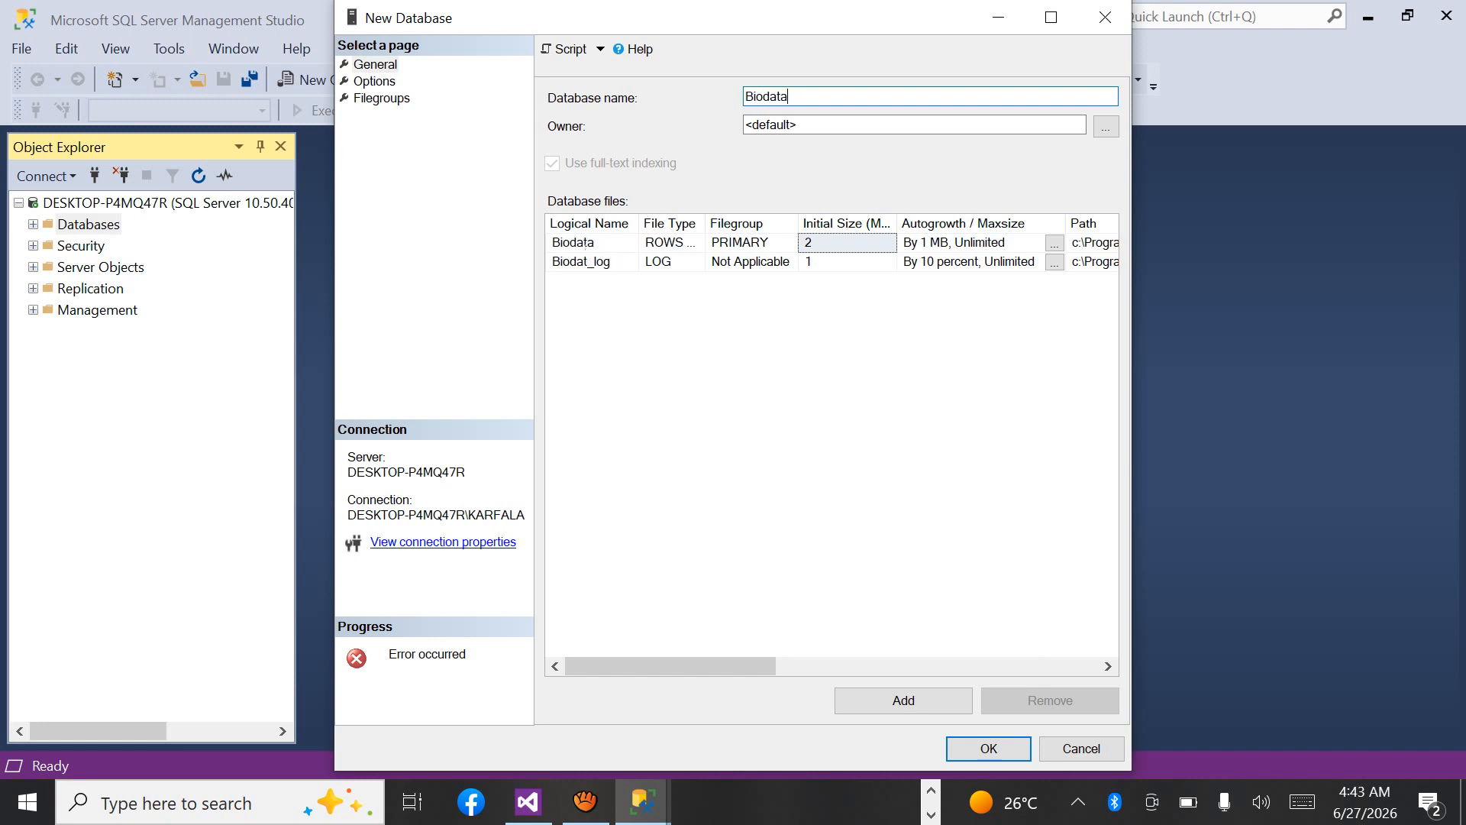
{"action": "type", "text": "student"}
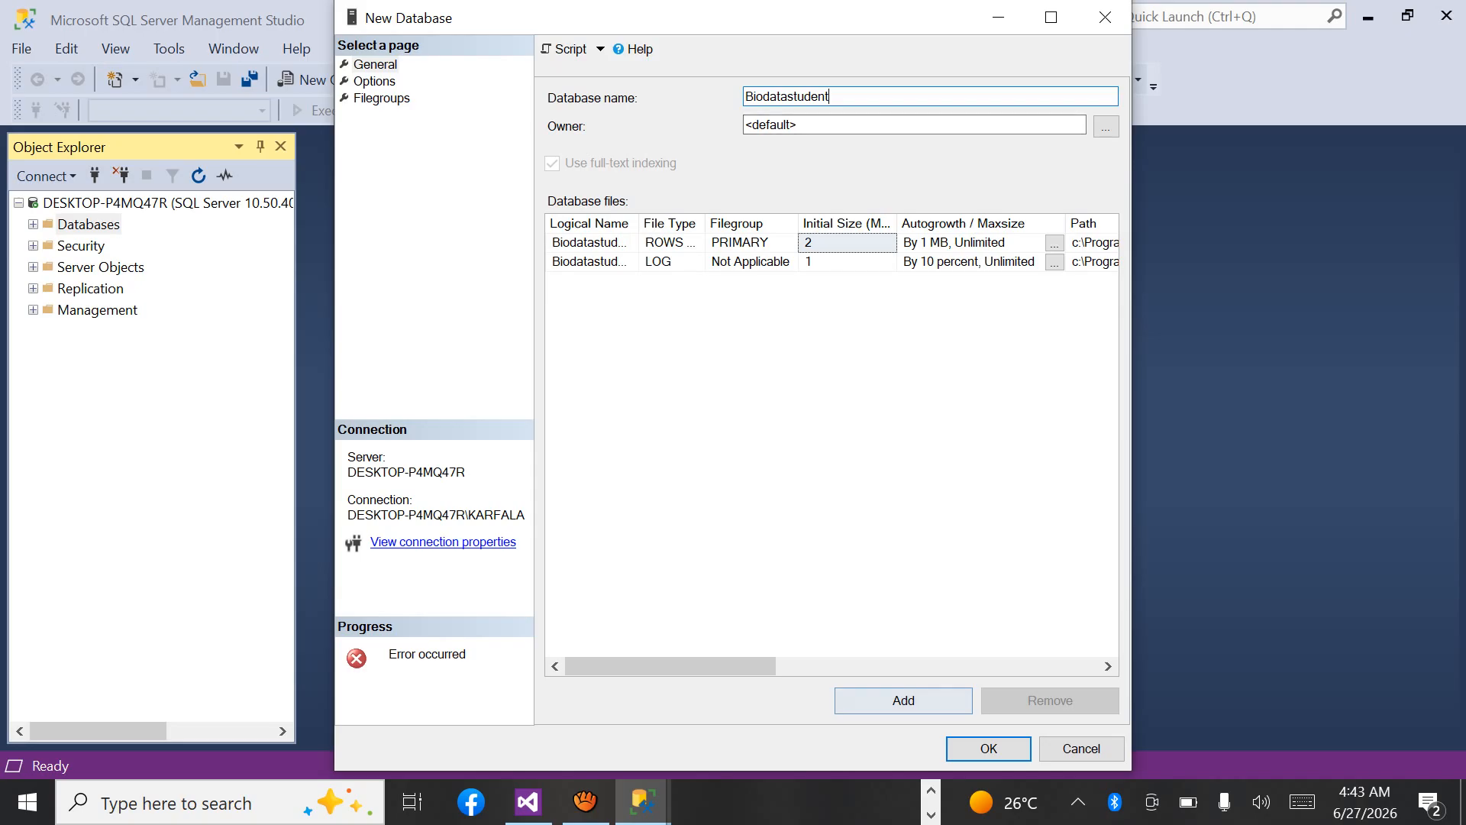
{"action": "left_click", "coordinate": [988, 748]}
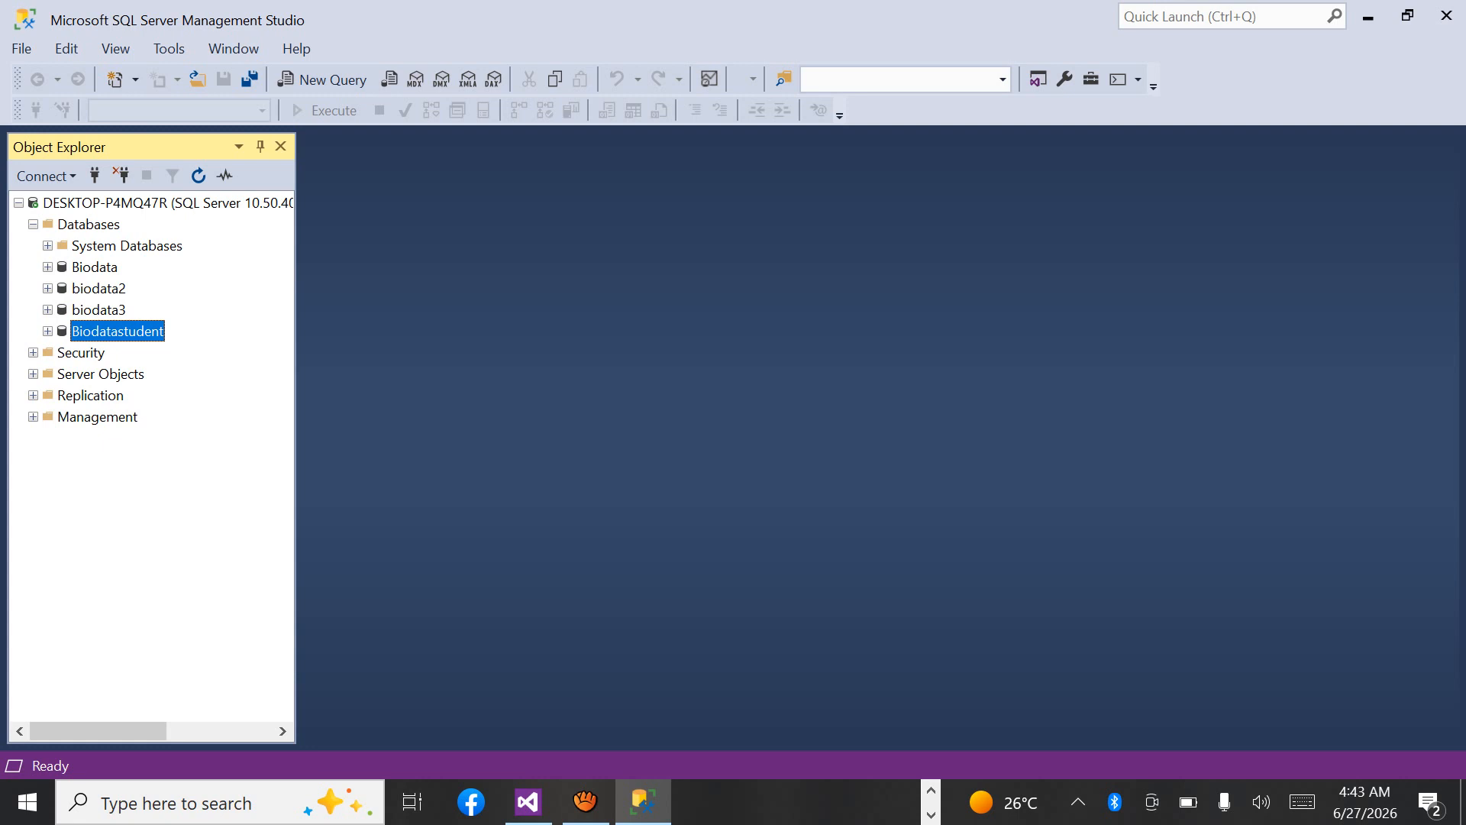
Start a new table in the Biodatastudent database.
{"action": "key", "text": "Right"}
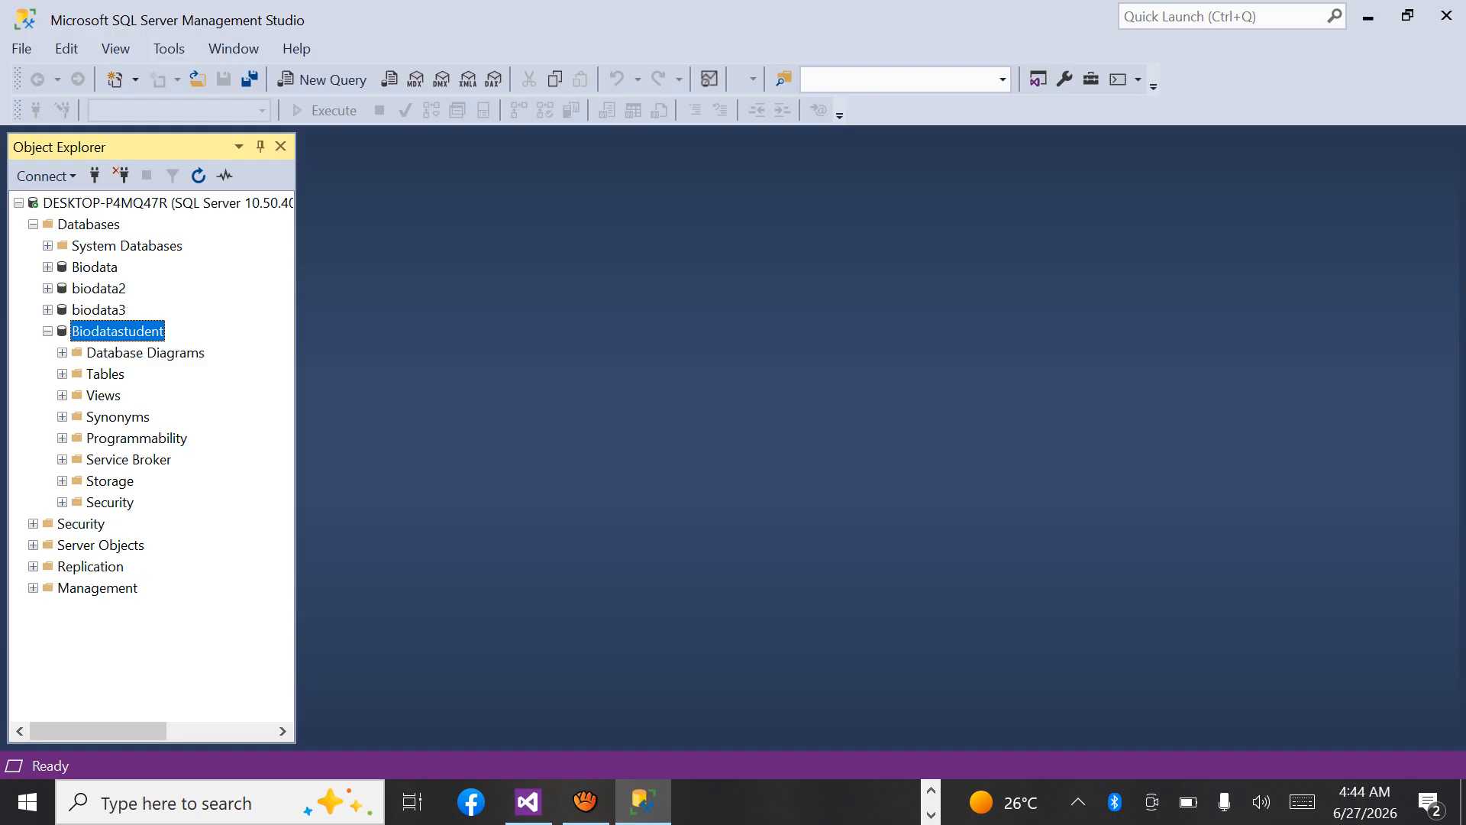
{"action": "right_click", "coordinate": [107, 373]}
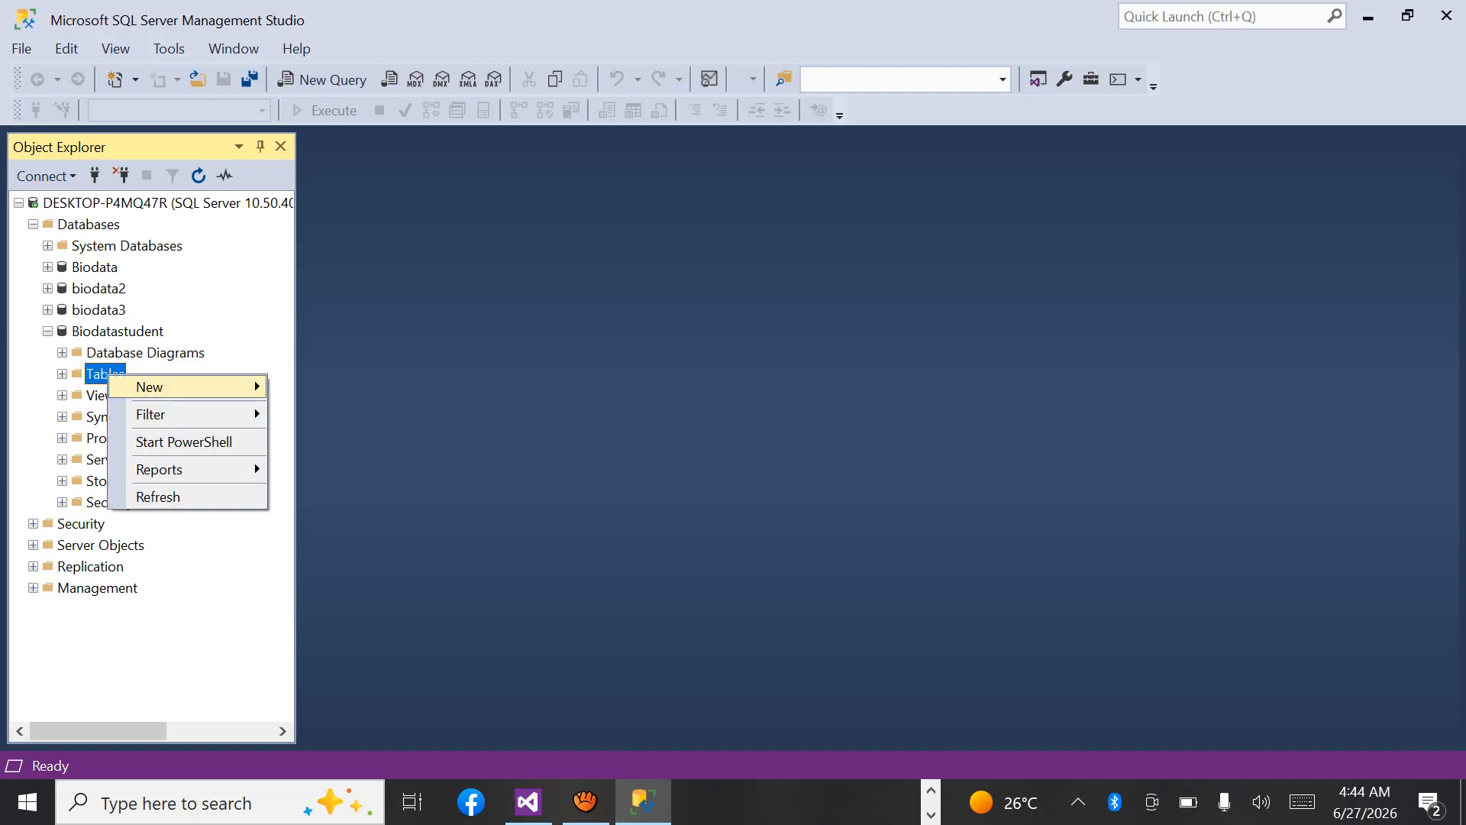
{"action": "mouse_move", "coordinate": [187, 387]}
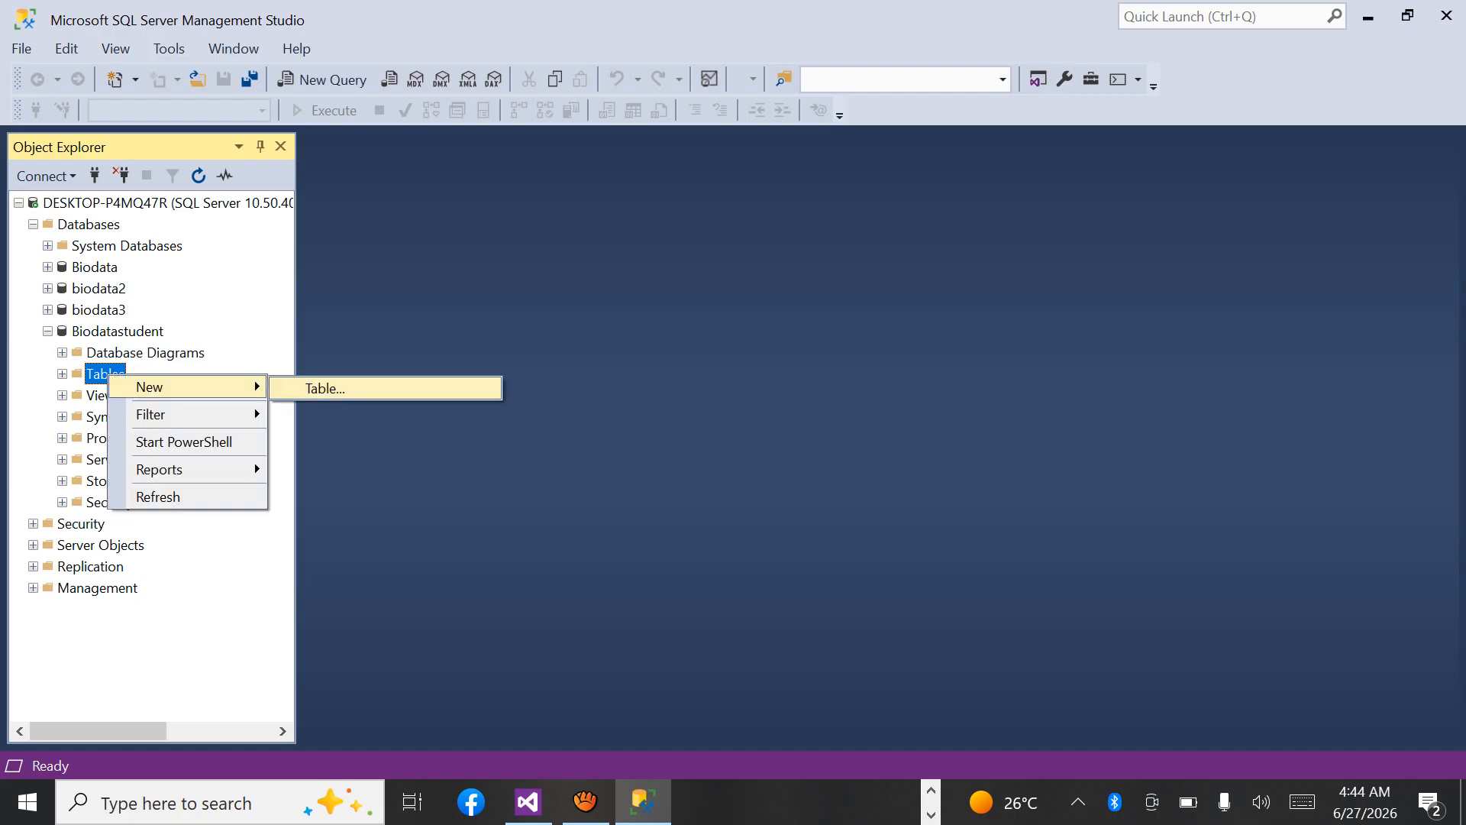
{"action": "left_click", "coordinate": [325, 389]}
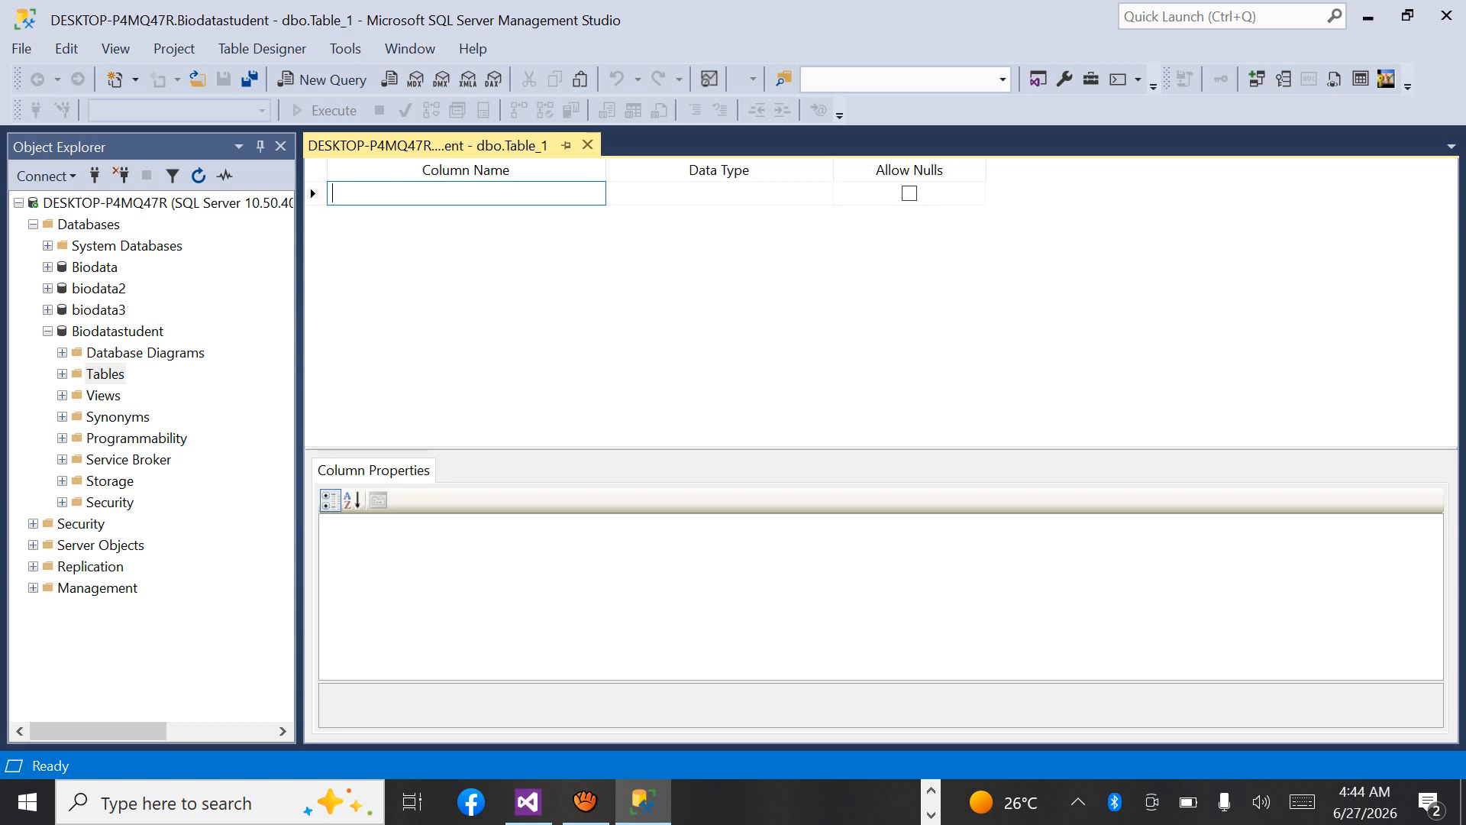
Add the columns Id and Name to the new table, keeping the default data type.
{"action": "type", "text": "Id"}
{"action": "key", "text": "Return"}
{"action": "type", "text": "Name"}
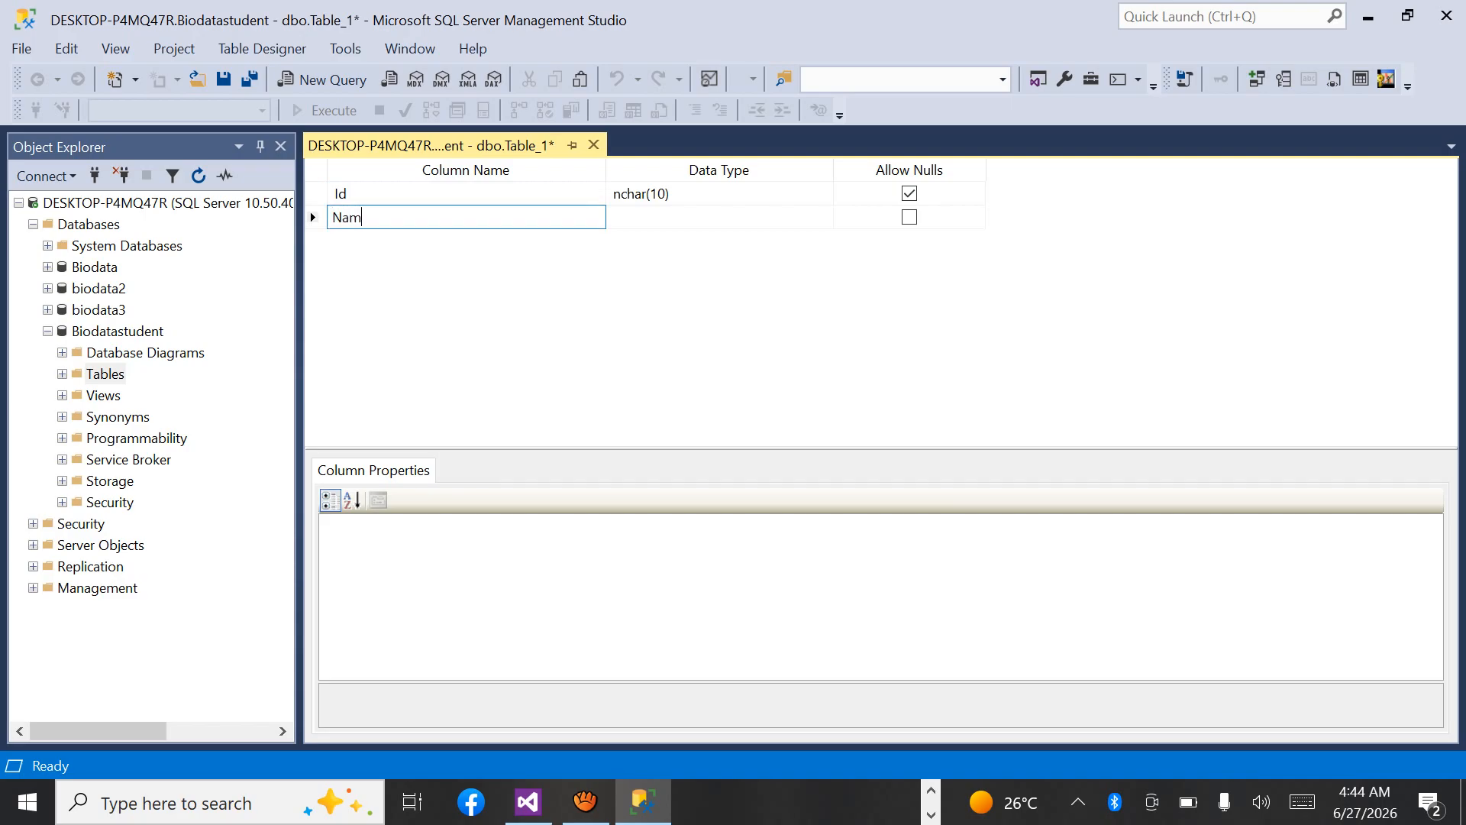
{"action": "key", "text": "Return"}
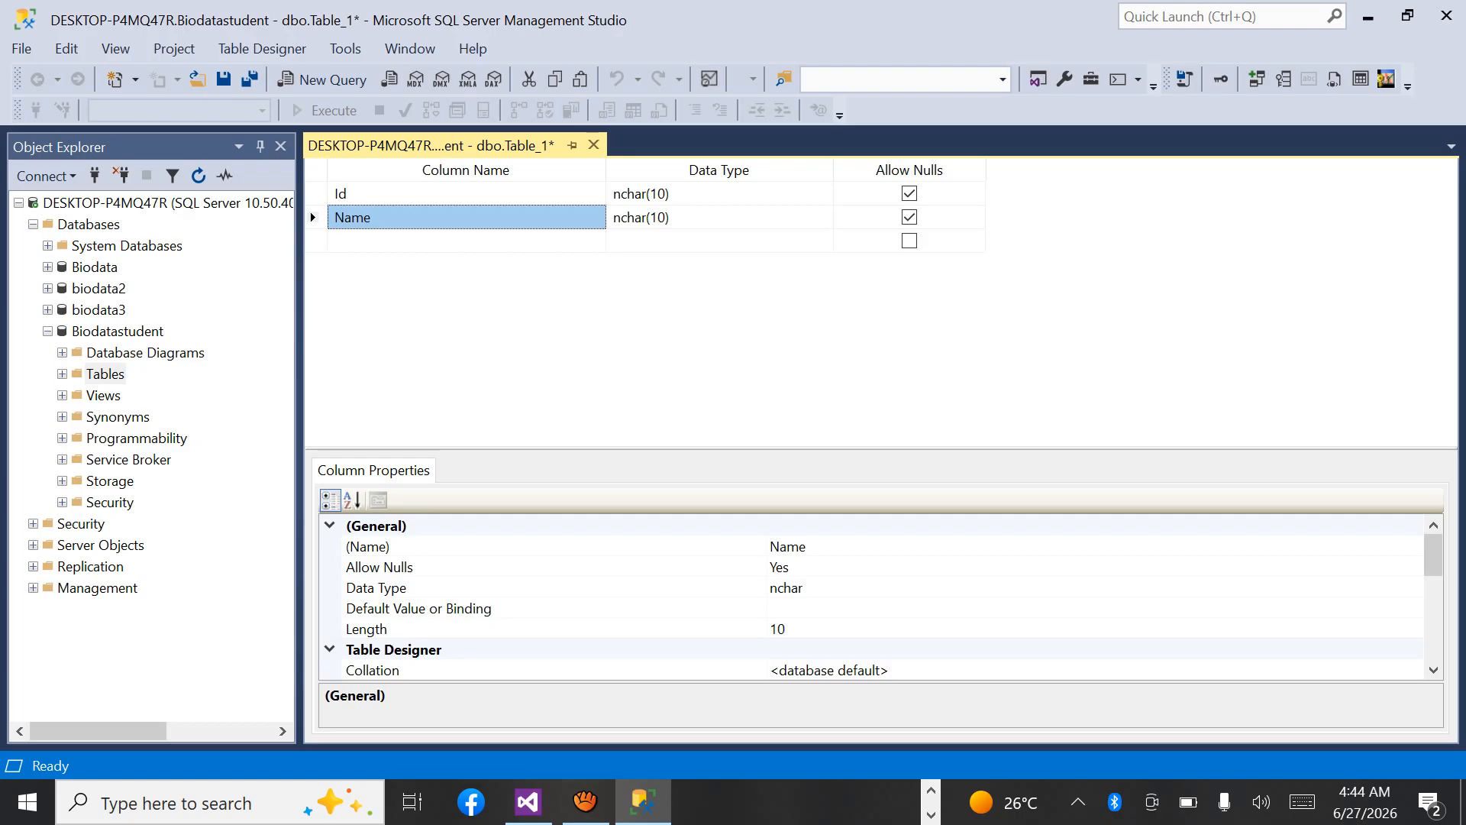
Add the columns Email and DOB below Name, keeping the default data type.
{"action": "key", "text": "Down"}
{"action": "type", "text": "E"}
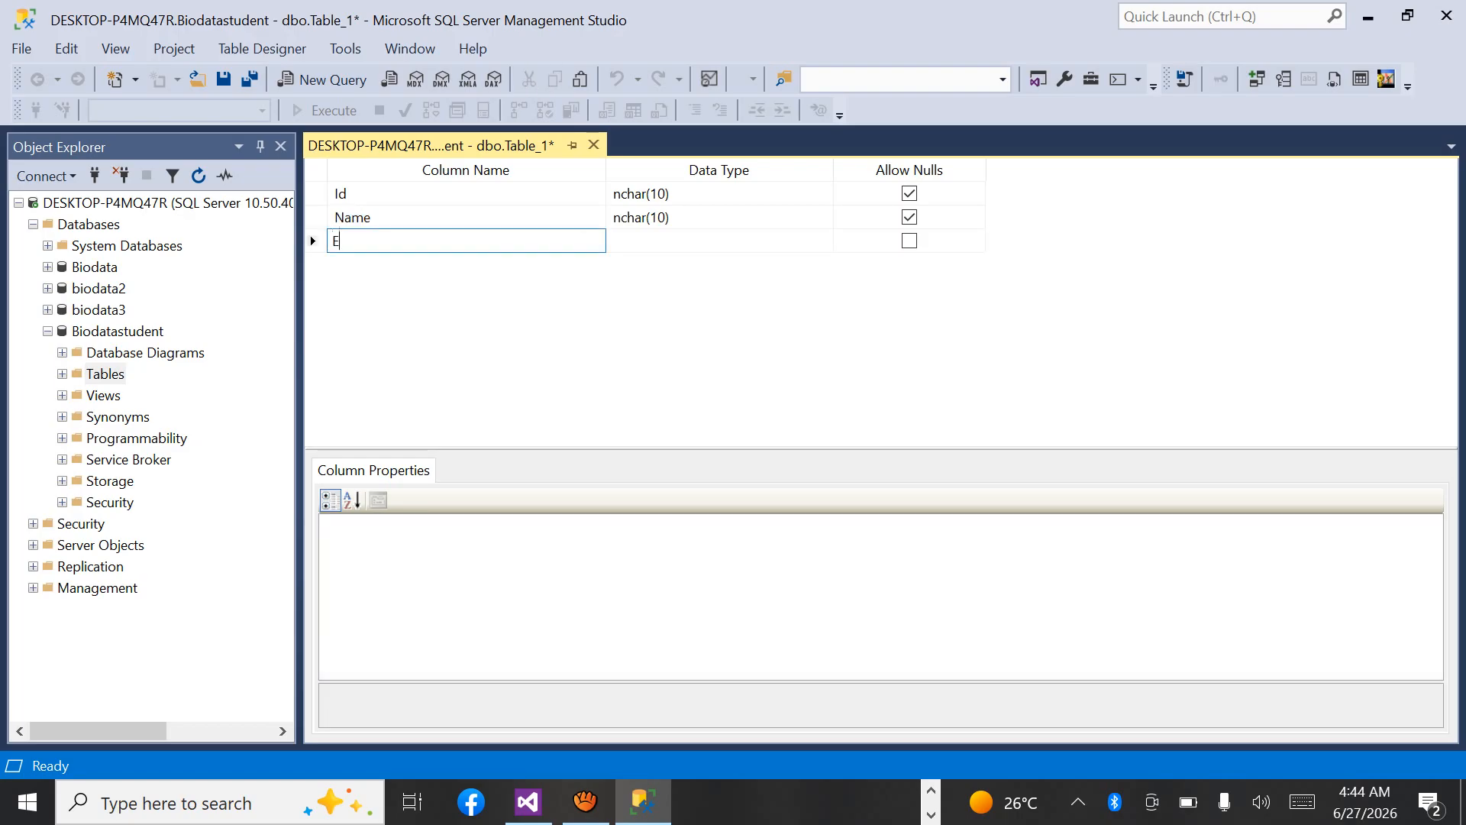
{"action": "type", "text": "mail"}
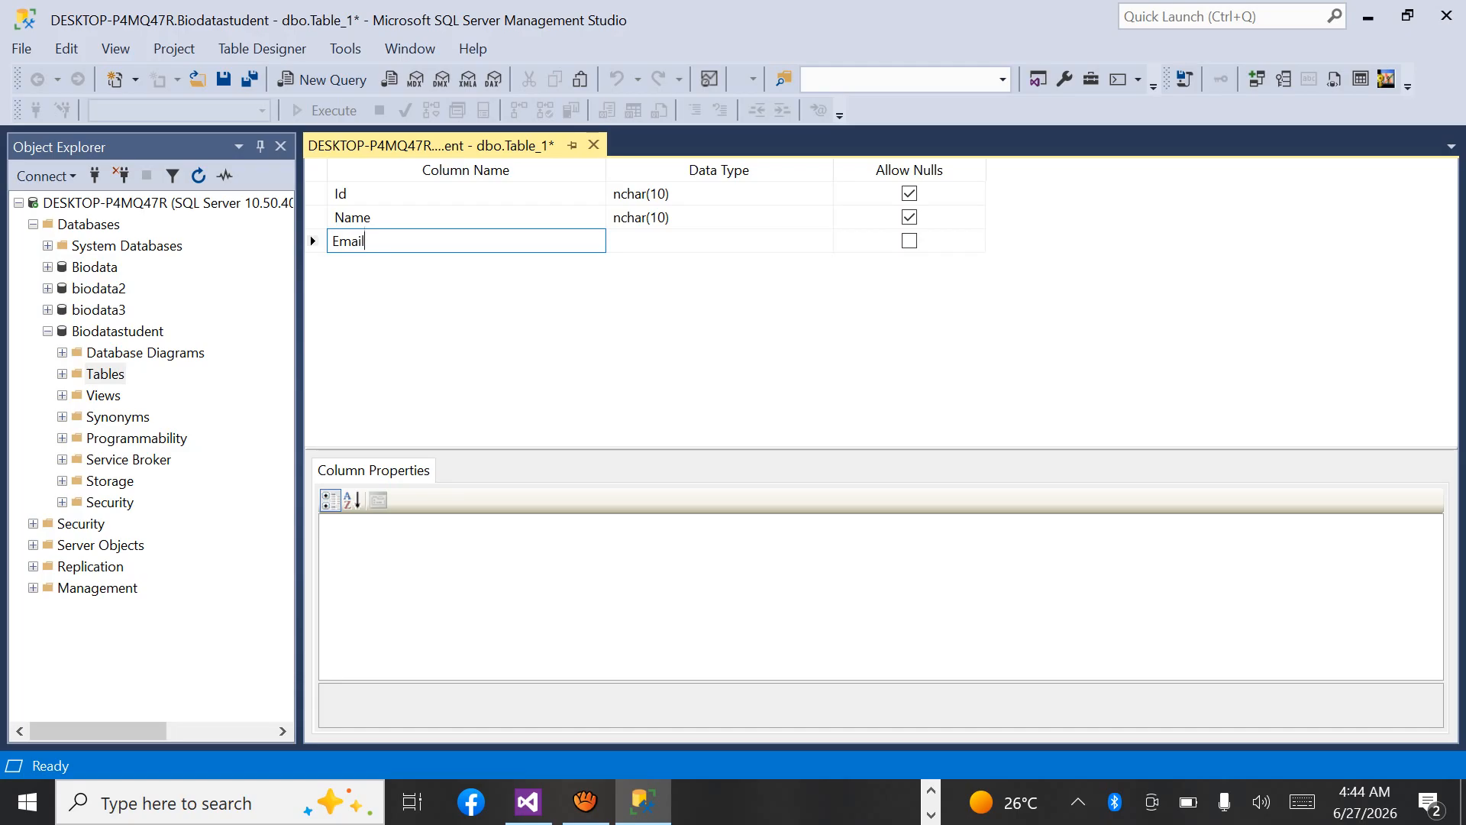
{"action": "key", "text": "Down"}
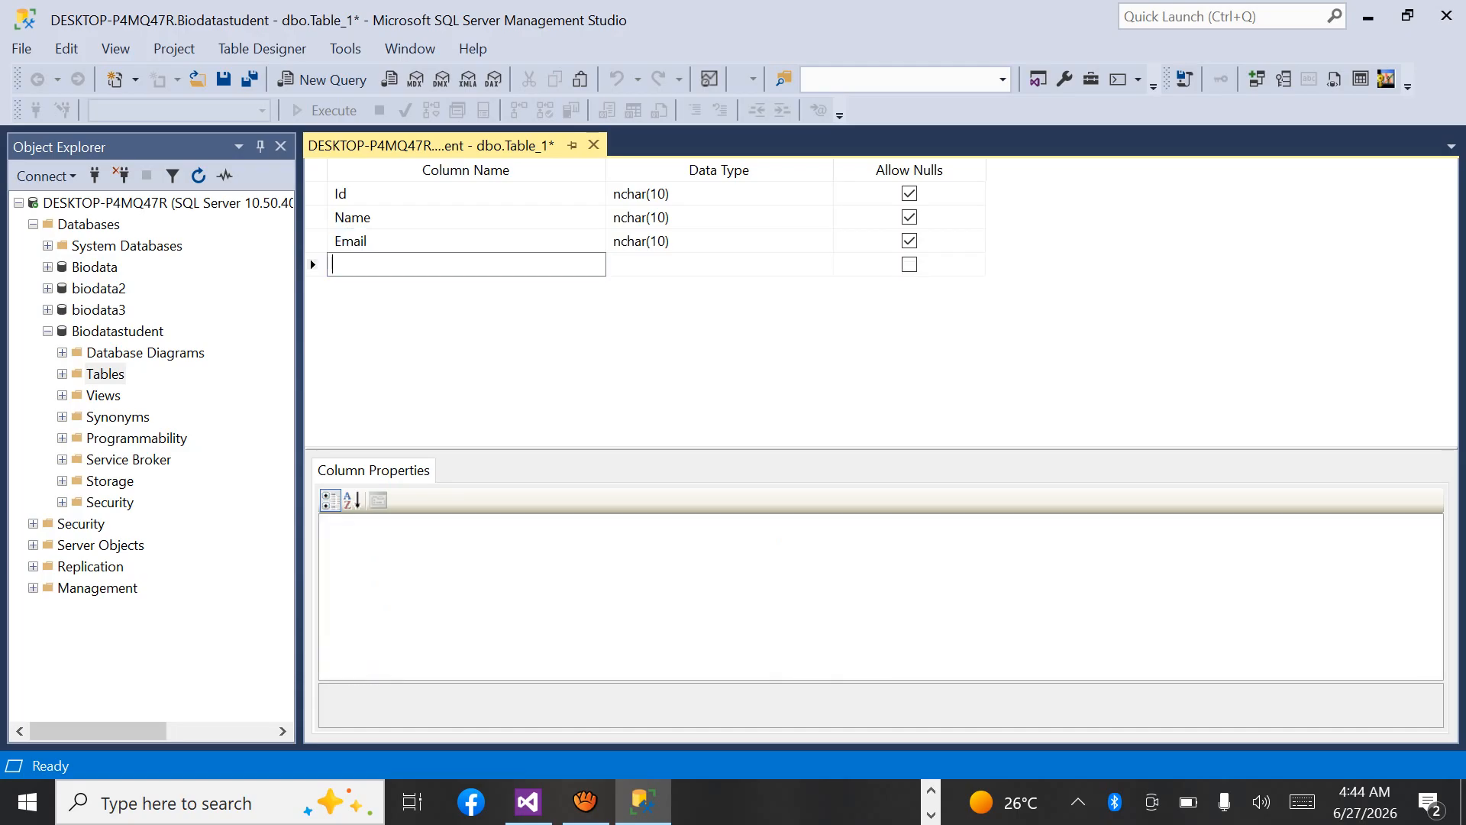
{"action": "type", "text": "DOB"}
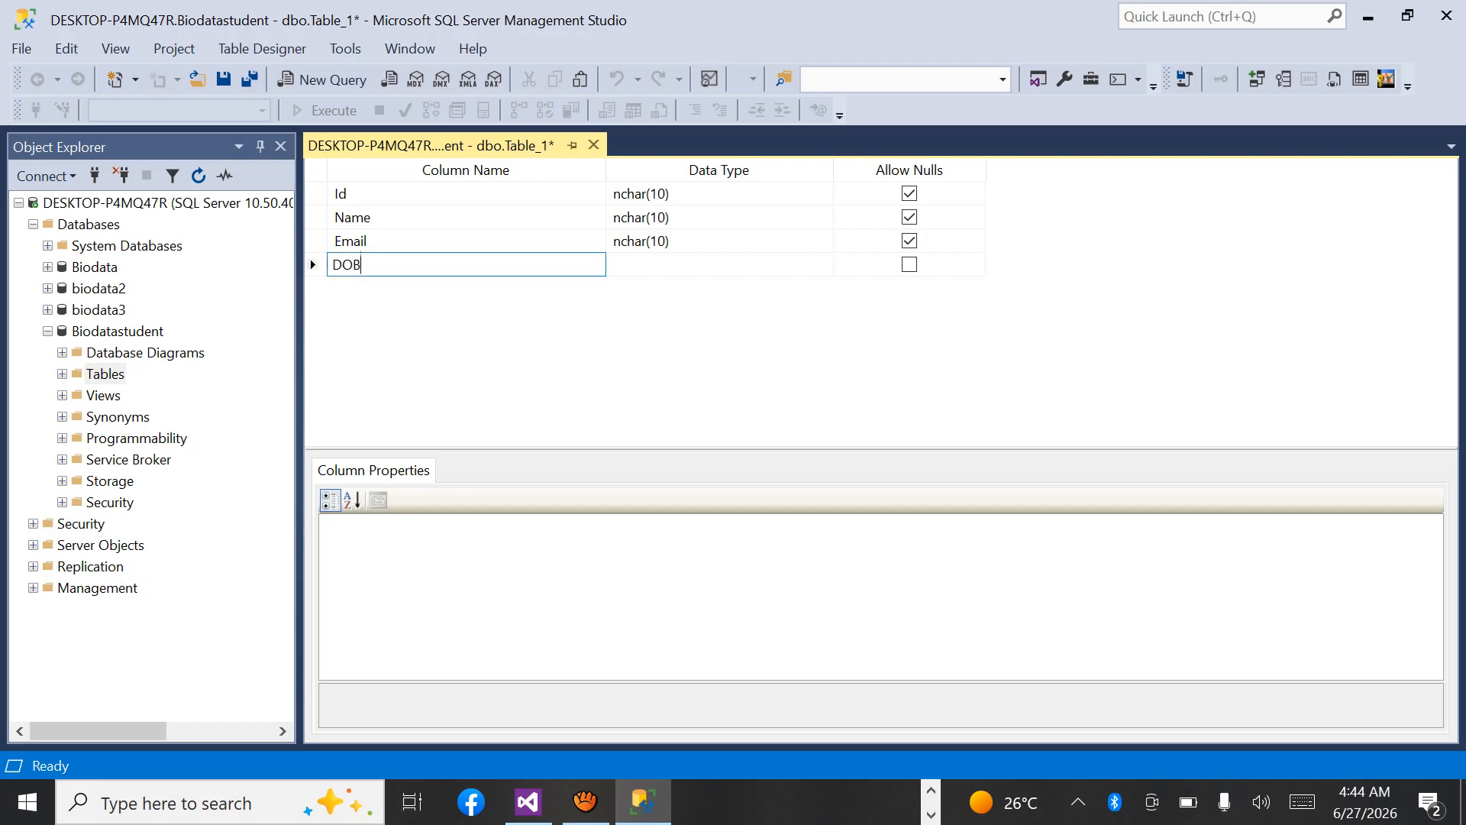
{"action": "key", "text": "Return"}
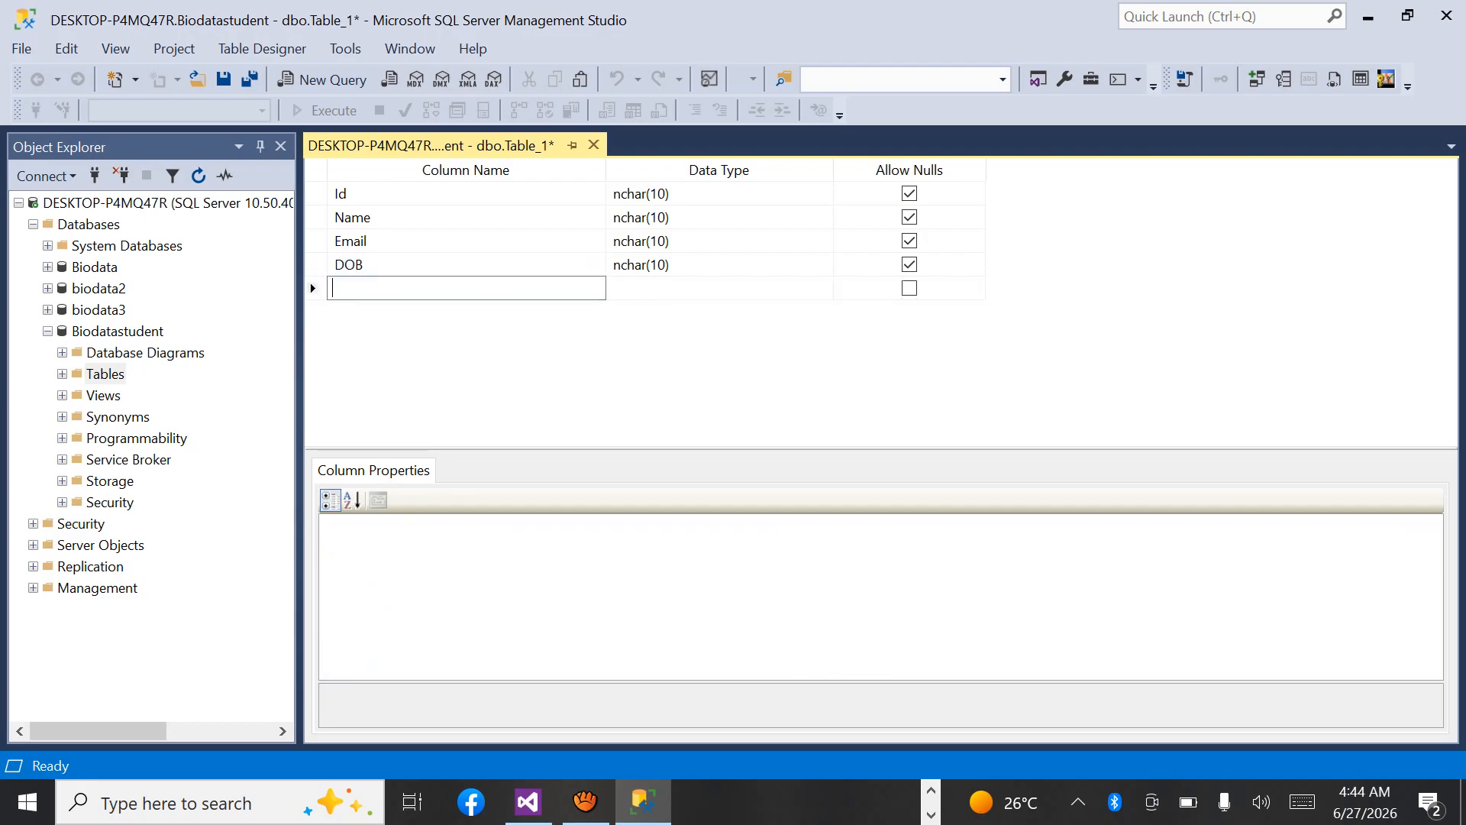
Add the columns Password and Phone below DOB, keeping the default data type.
{"action": "type", "text": "Password"}
{"action": "key", "text": "Return"}
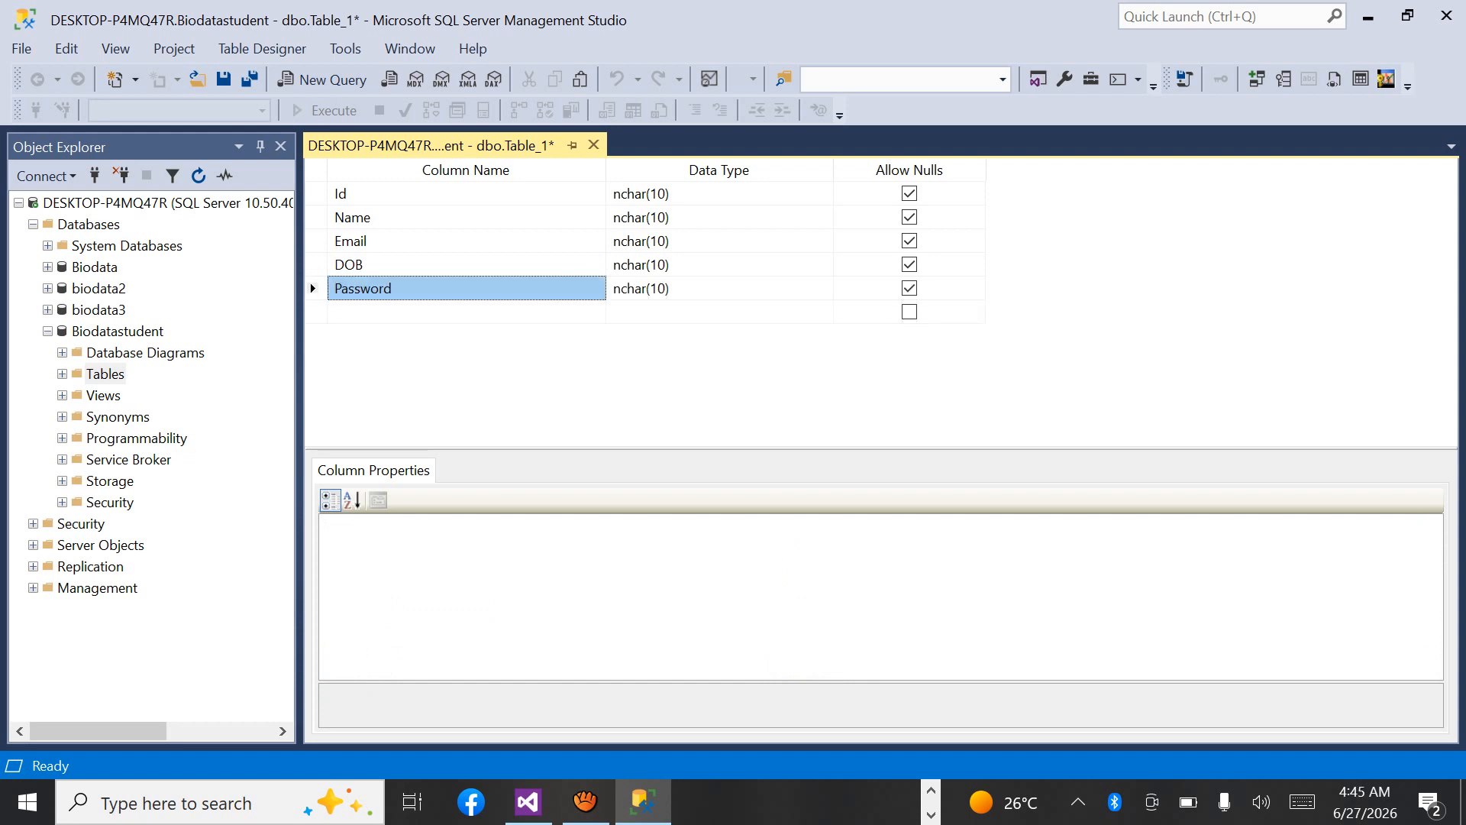
{"action": "key", "text": "Down"}
{"action": "type", "text": "Pho"}
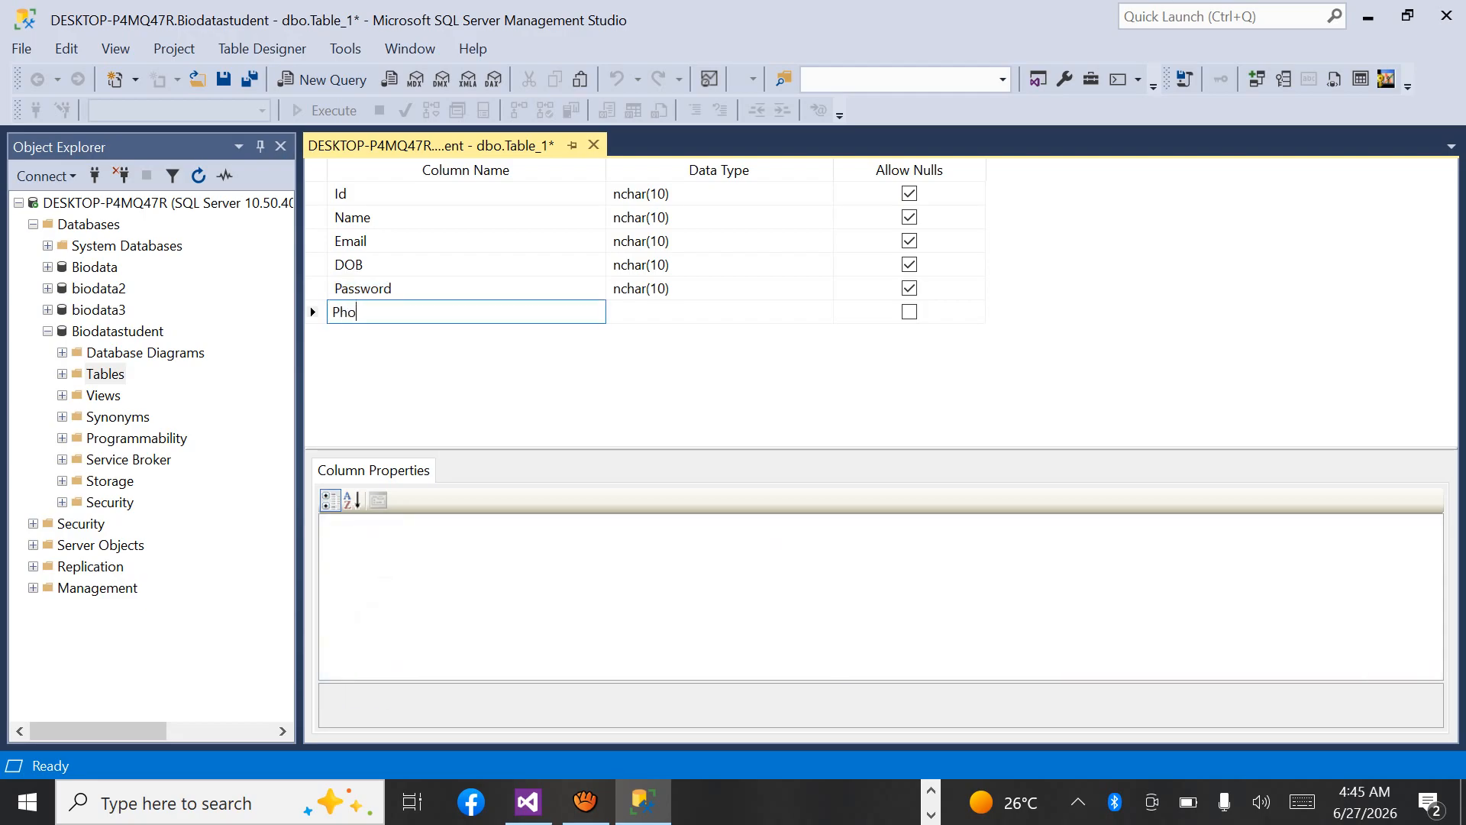
{"action": "type", "text": "ne"}
{"action": "key", "text": "Return"}
{"action": "key", "text": "Down"}
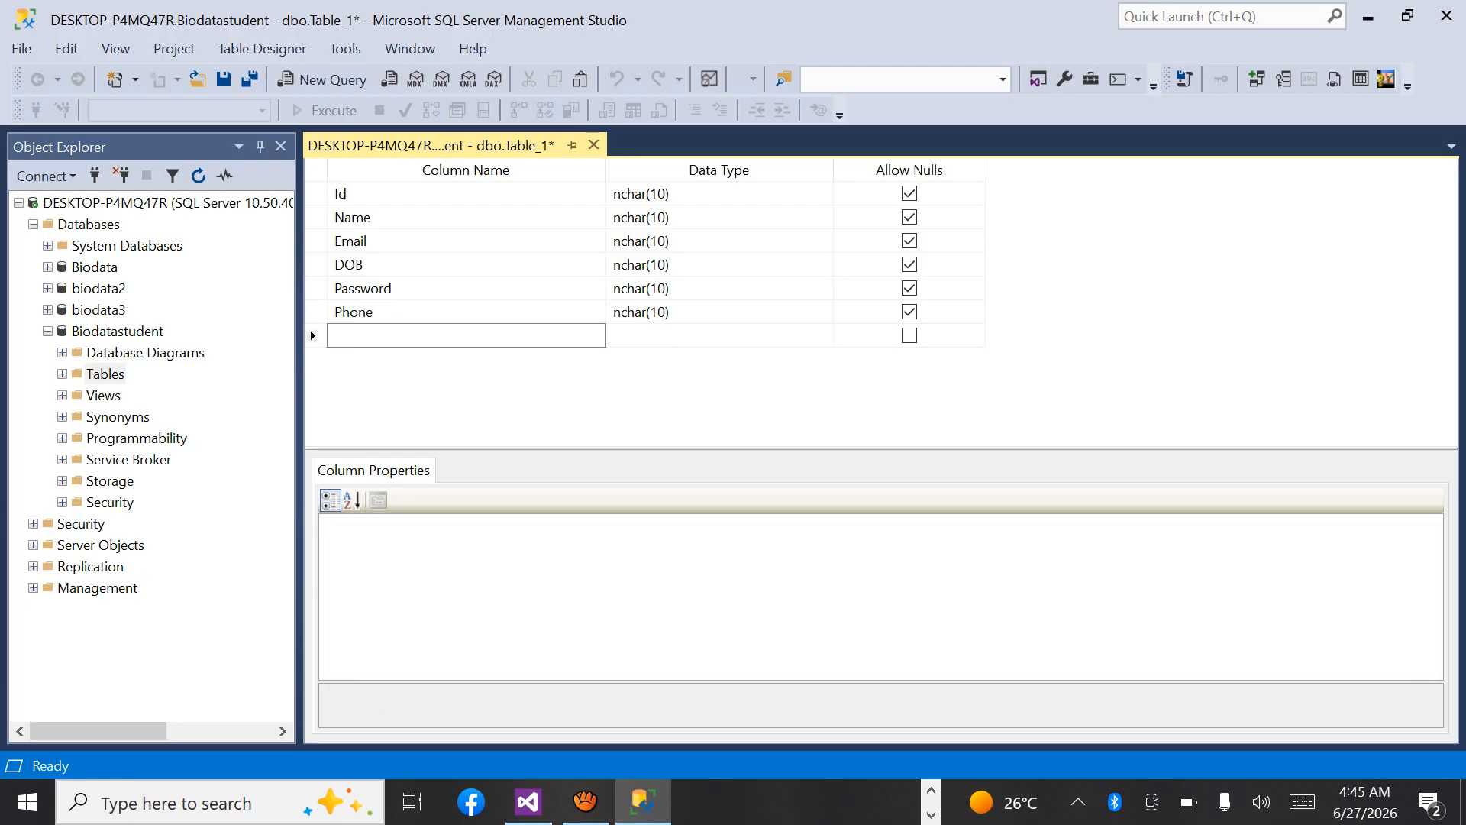
Enter Deposit as the column name below Phone, and switch to Visual Studio to check the fields on WebForm2.aspx.
{"action": "type", "text": "Deposit"}
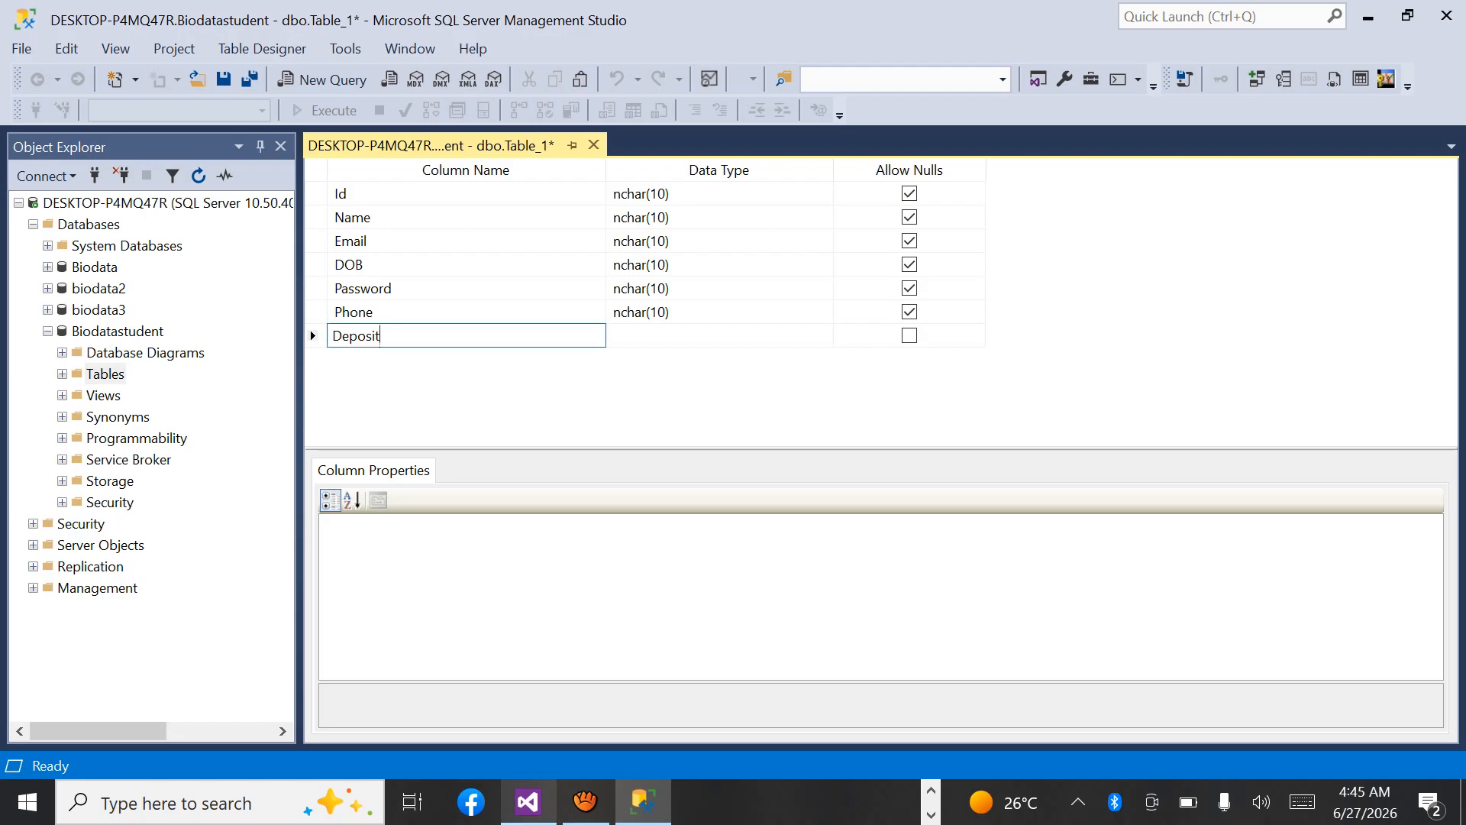
{"action": "left_click", "coordinate": [528, 801]}
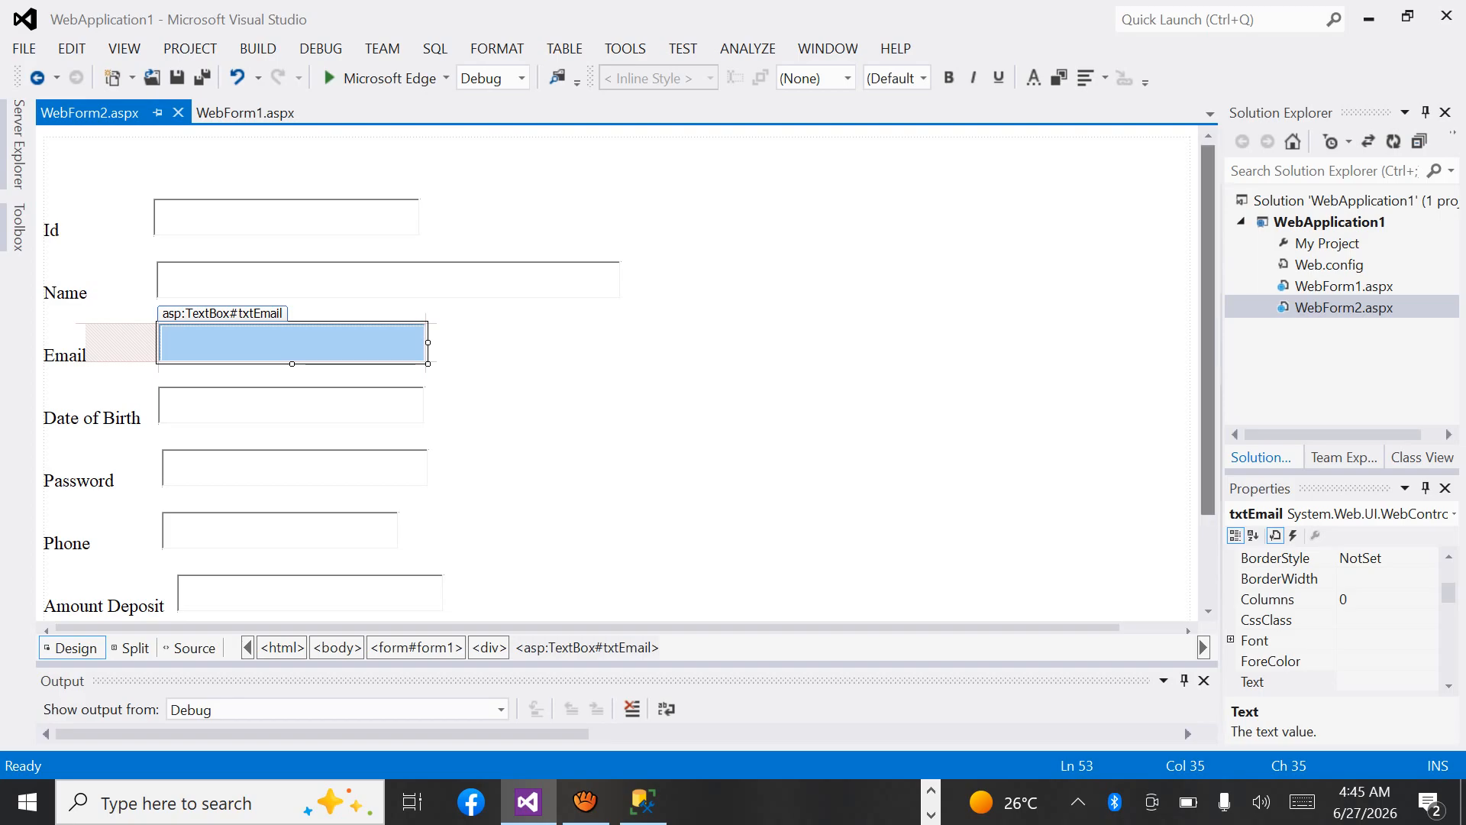
Review the form's fields, switch back to SQL Server Management Studio, and set the Id column's data type to varchar(50).
{"action": "scroll", "coordinate": [615, 380], "scroll_direction": "down", "scroll_amount": 2}
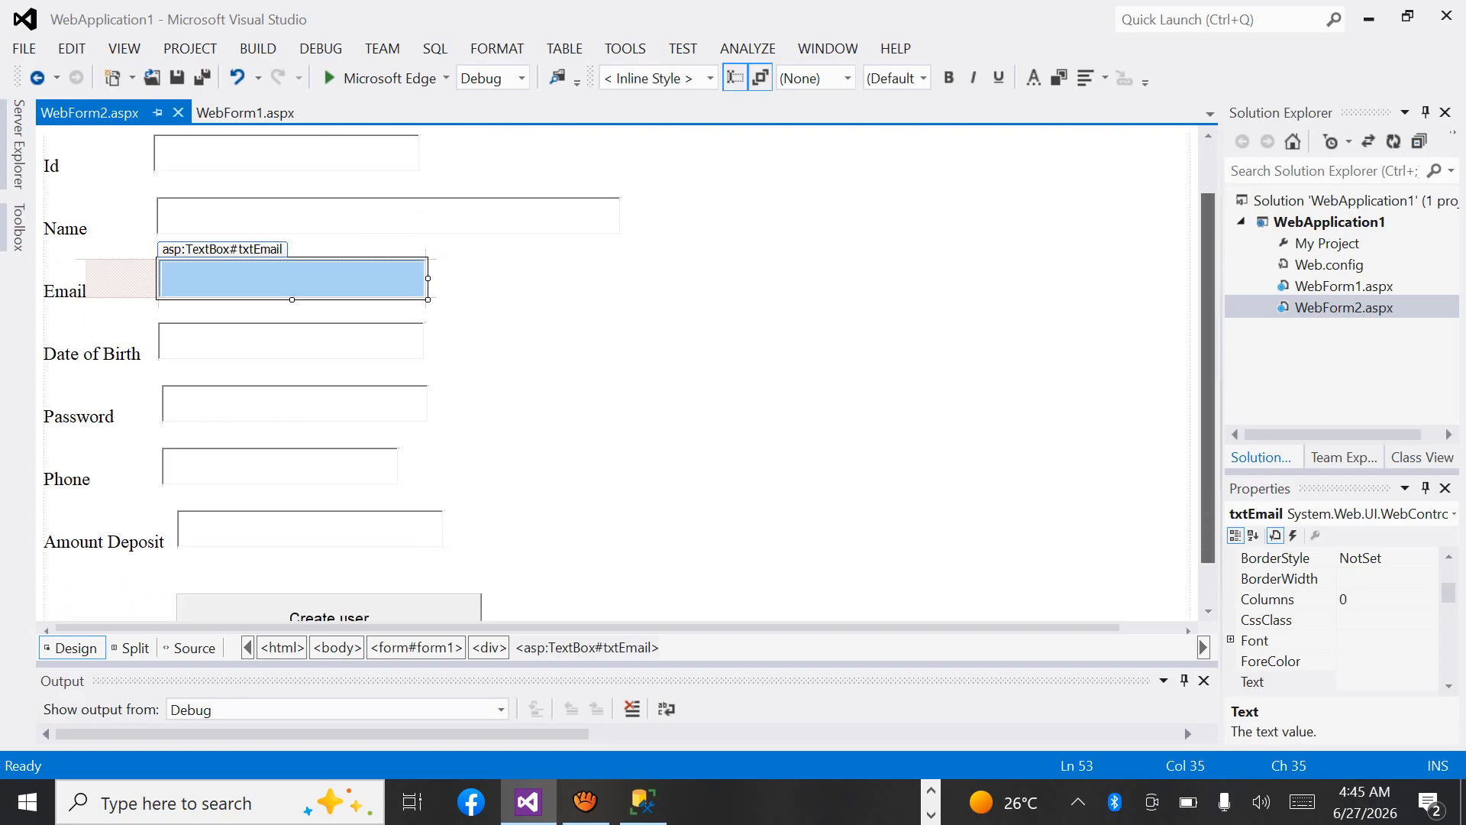
{"action": "scroll", "coordinate": [615, 374], "scroll_direction": "up", "scroll_amount": 1}
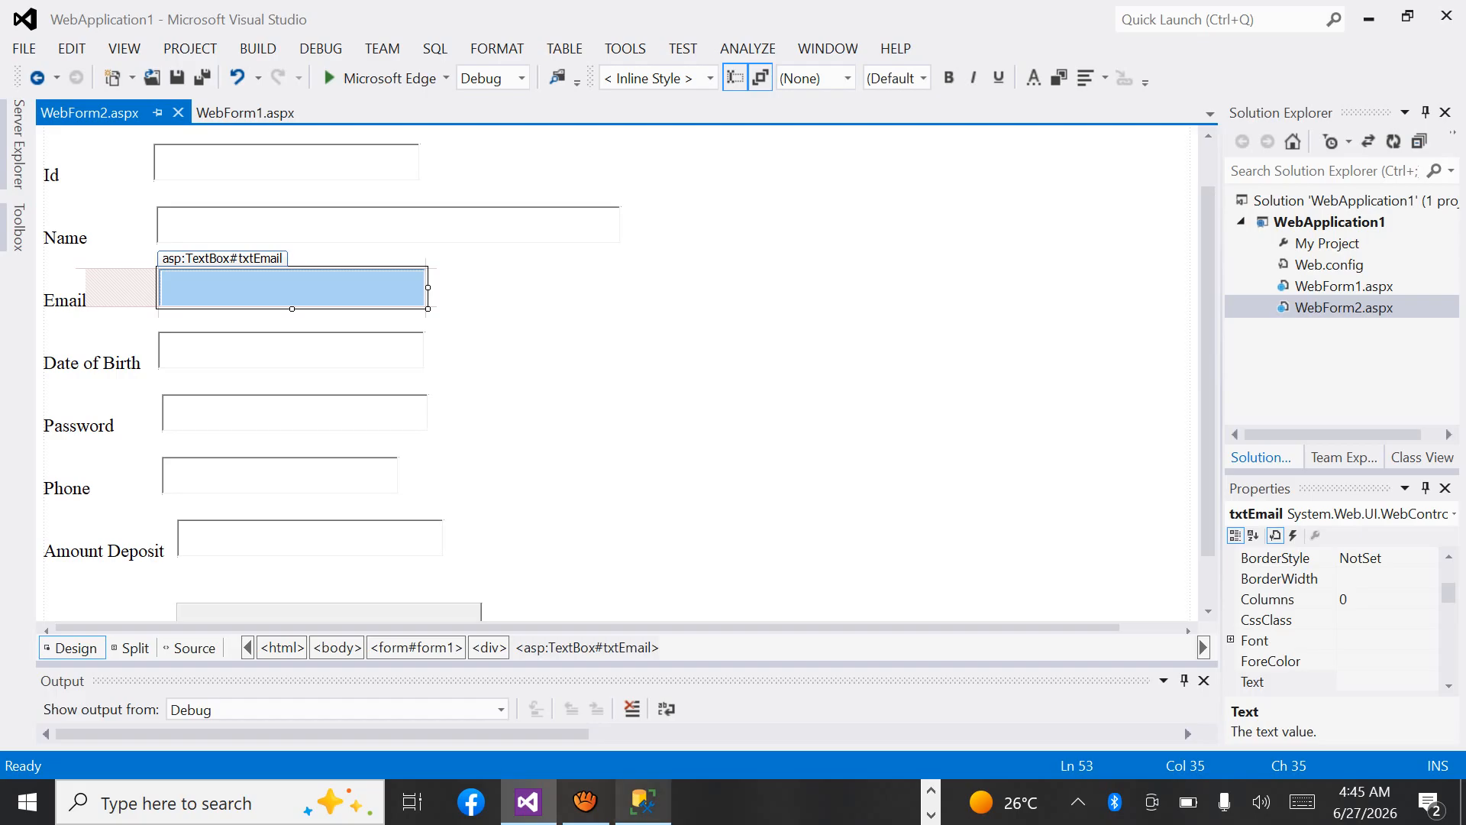
{"action": "left_click", "coordinate": [643, 801]}
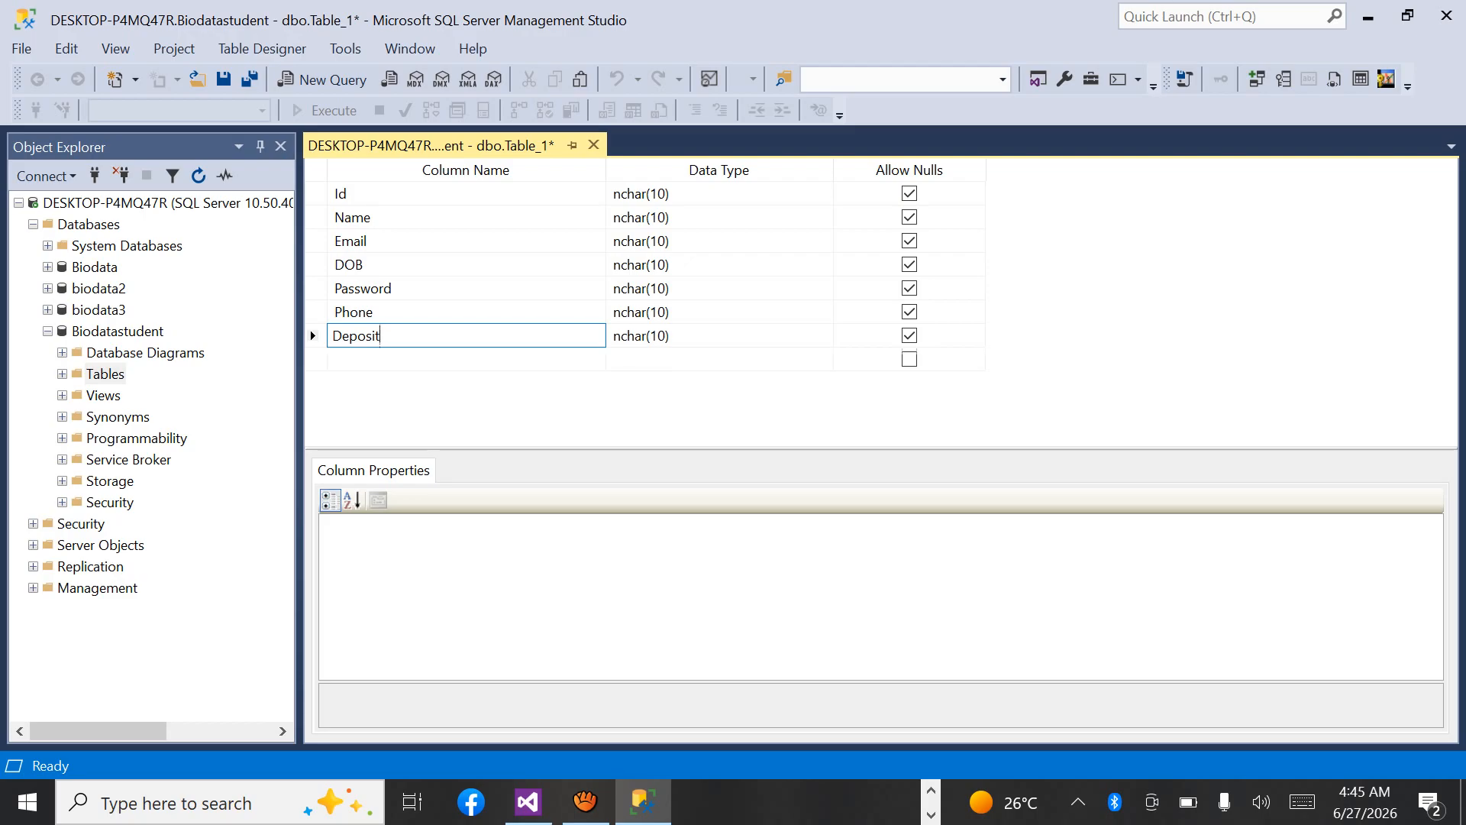
{"action": "left_click", "coordinate": [709, 194]}
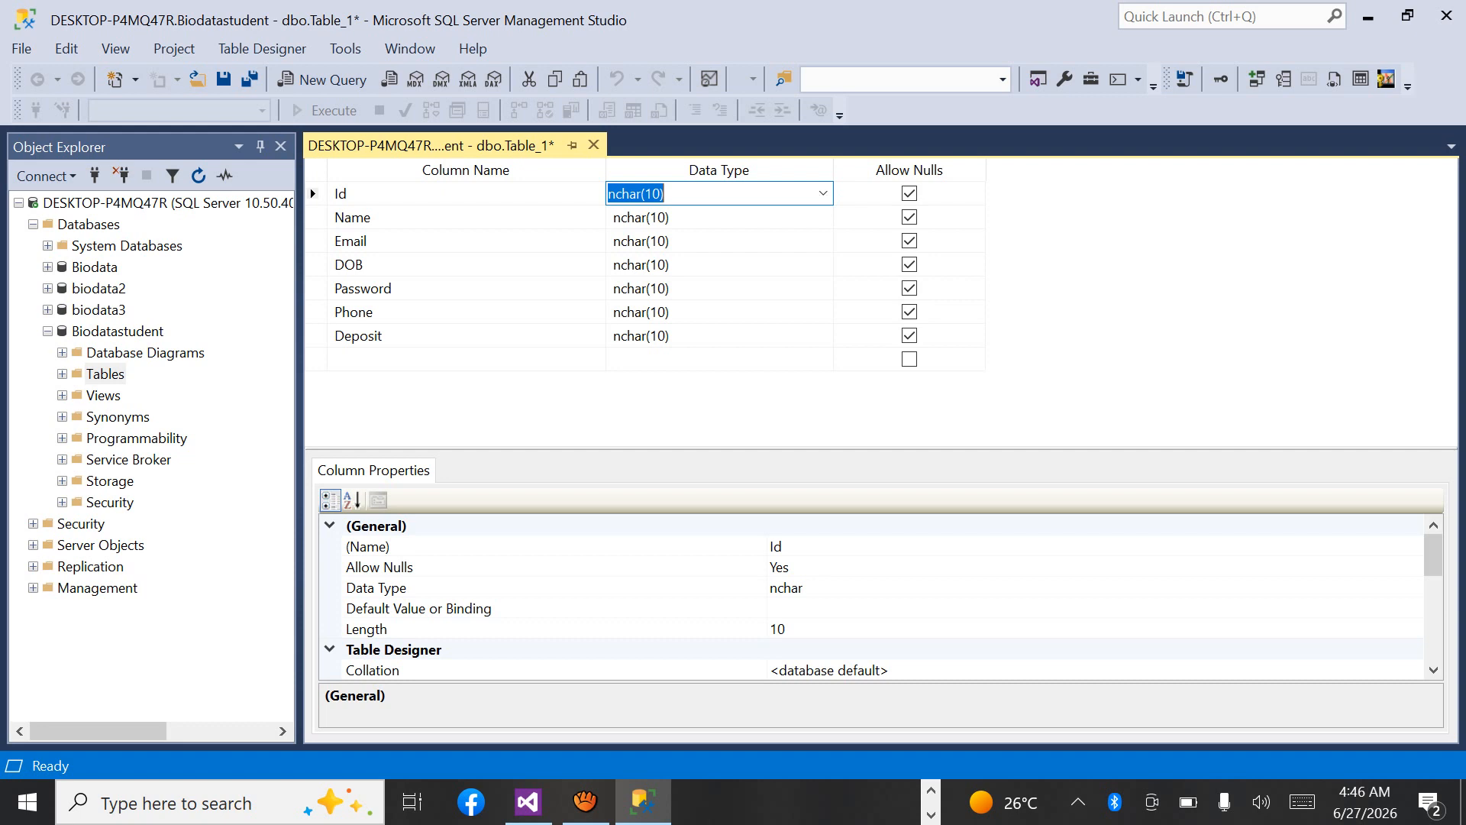
{"action": "type", "text": "varchar"}
{"action": "key", "text": "BackSpace"}
{"action": "key", "text": "BackSpace"}
{"action": "key", "text": "Down"}
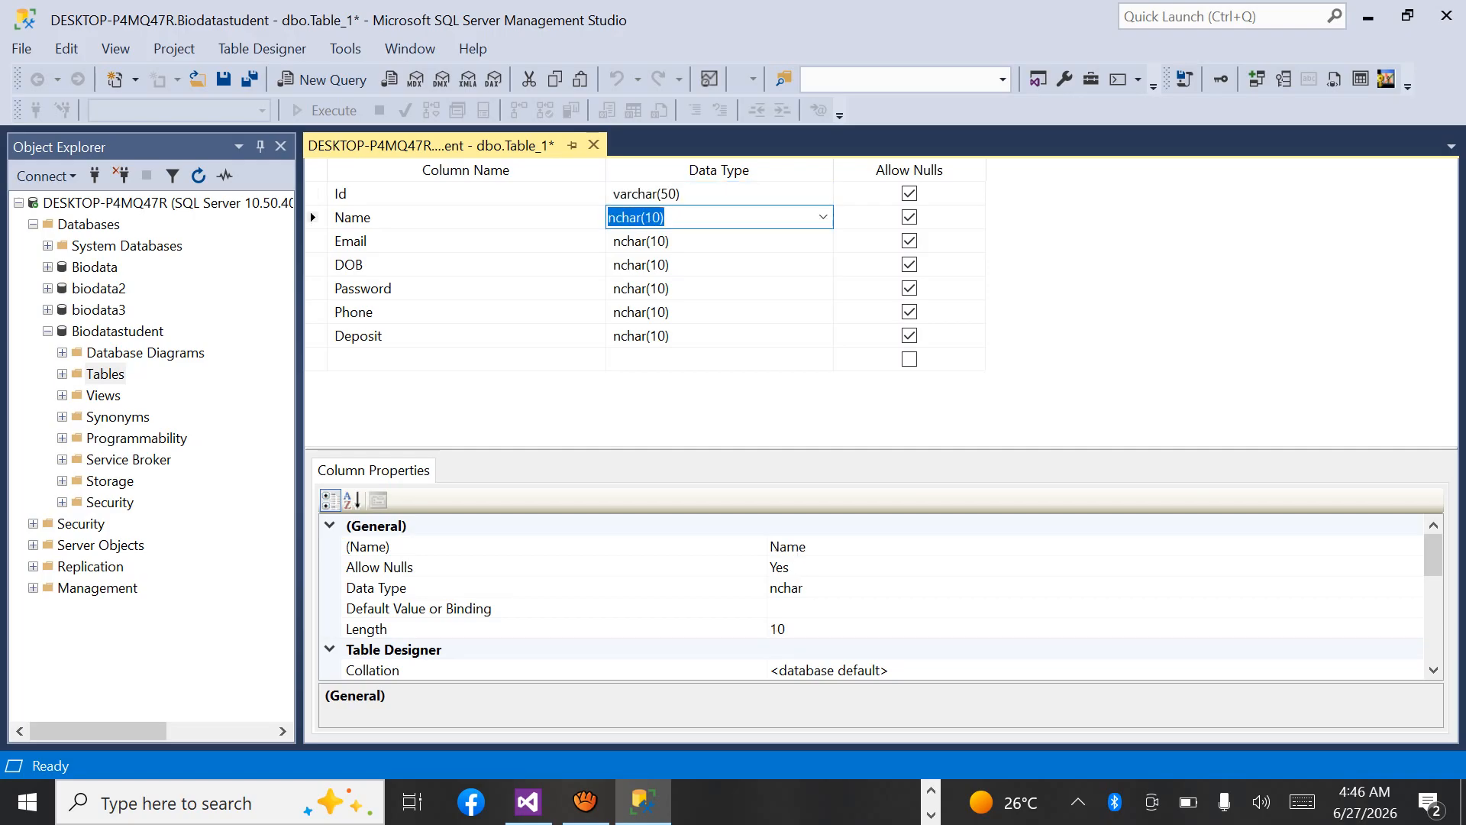
Set the data type of the Name and Email columns to varchar(50).
{"action": "type", "text": "varch"}
{"action": "key", "text": "Down"}
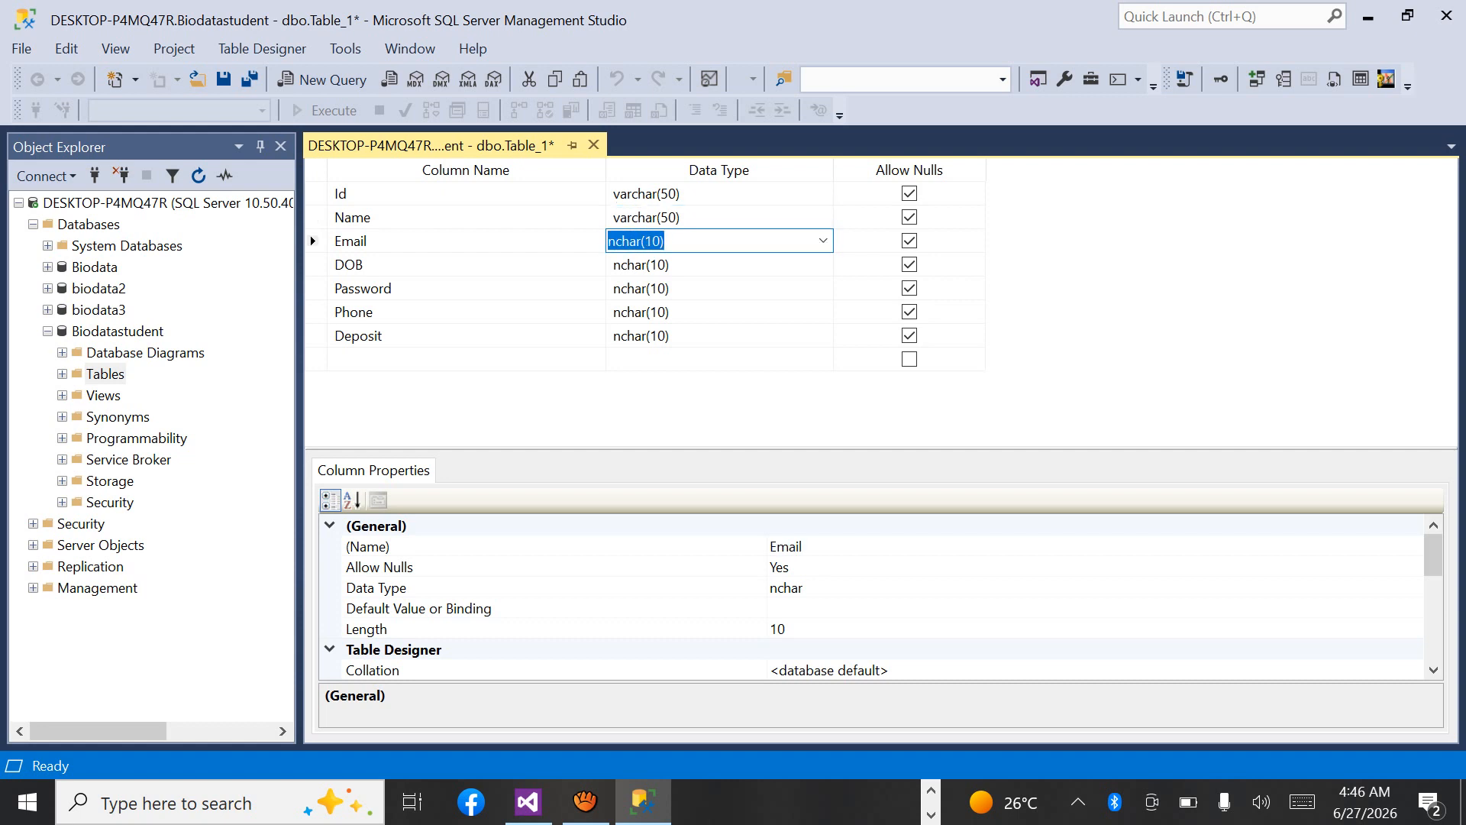
{"action": "type", "text": "varch"}
{"action": "key", "text": "Down"}
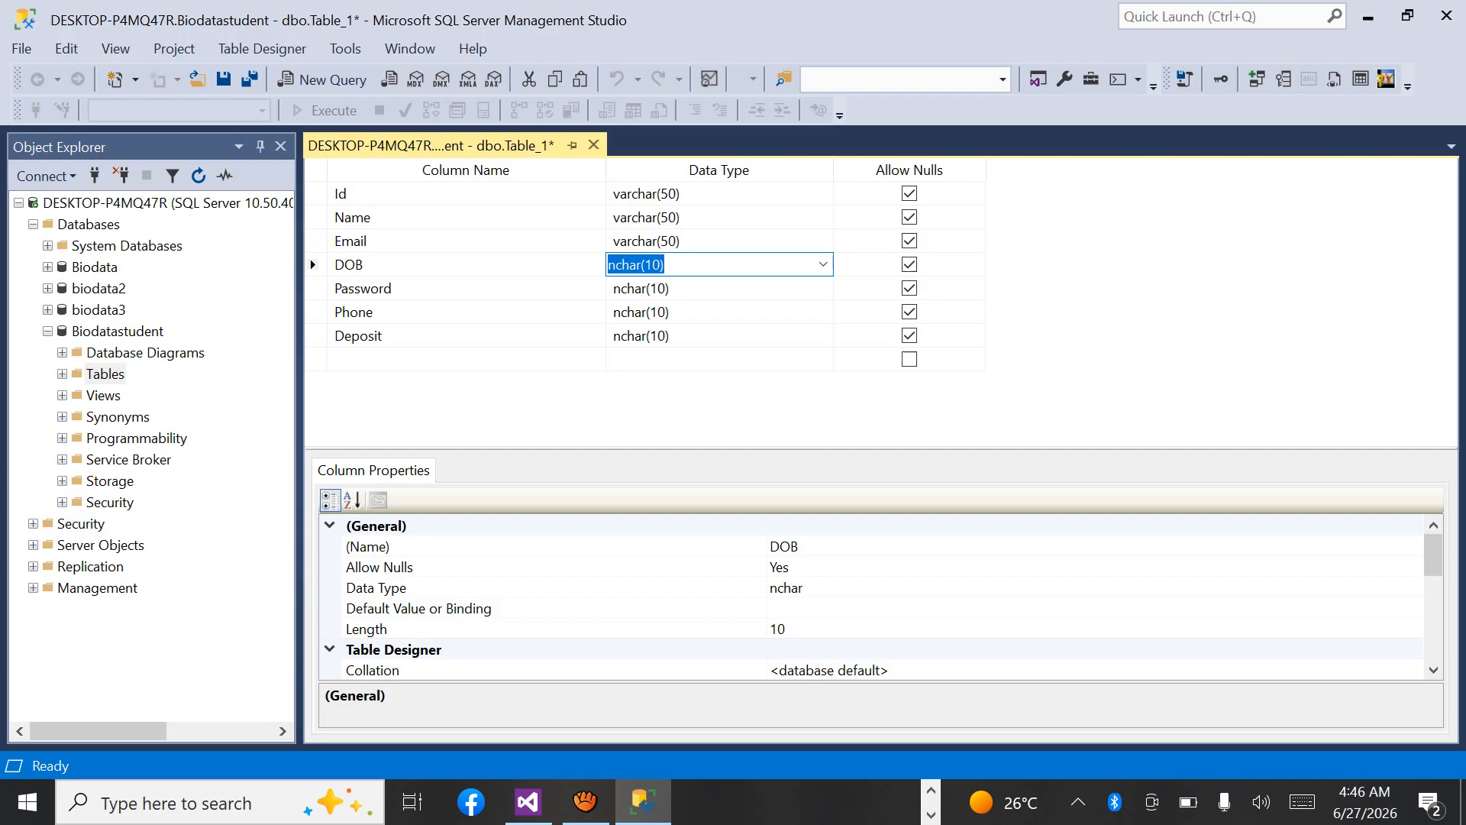
Set the data type of the DOB column to date.
{"action": "type", "text": "date"}
{"action": "left_click", "coordinate": [823, 265]}
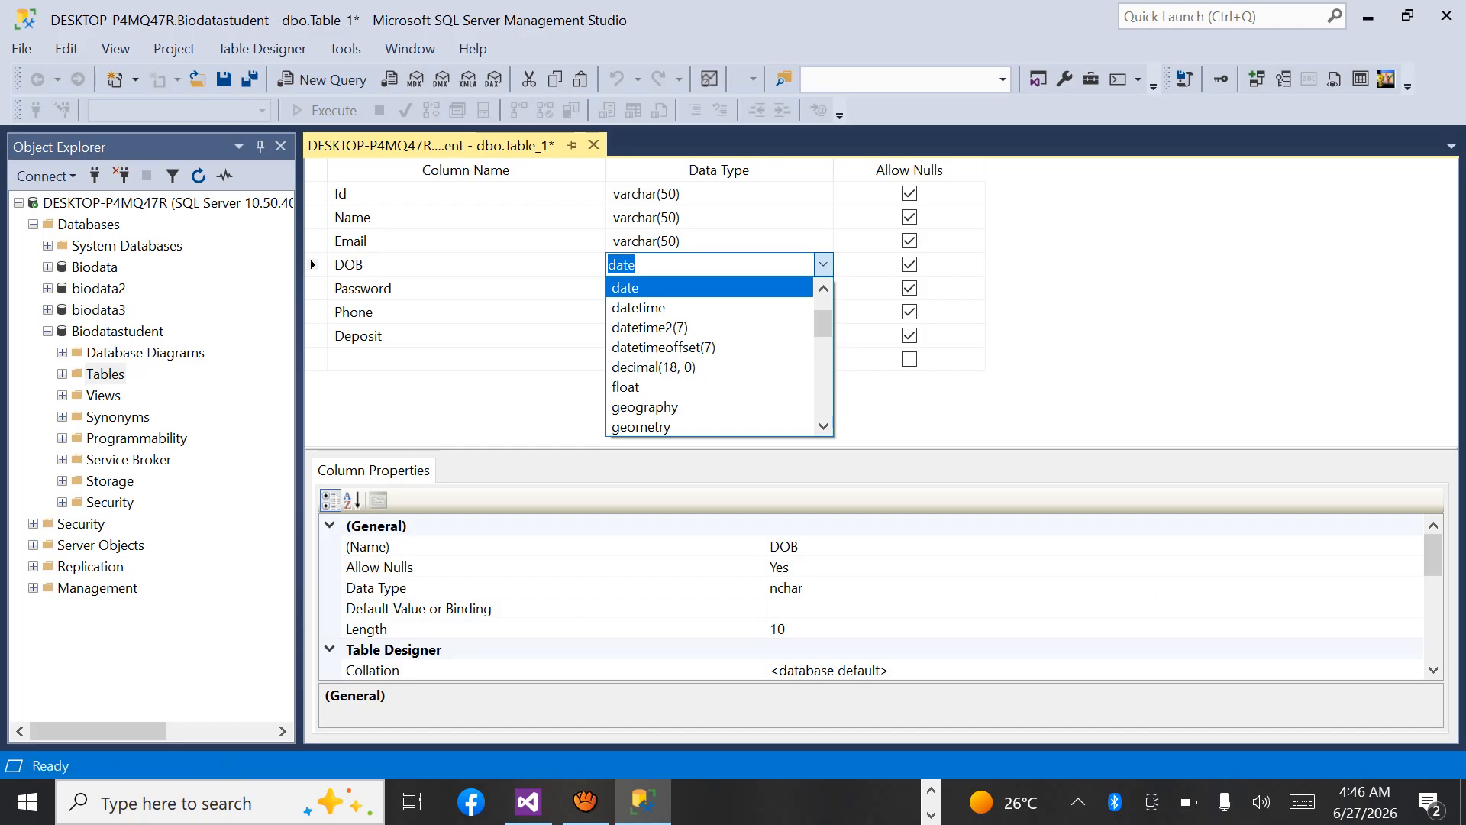
{"action": "left_click", "coordinate": [625, 288]}
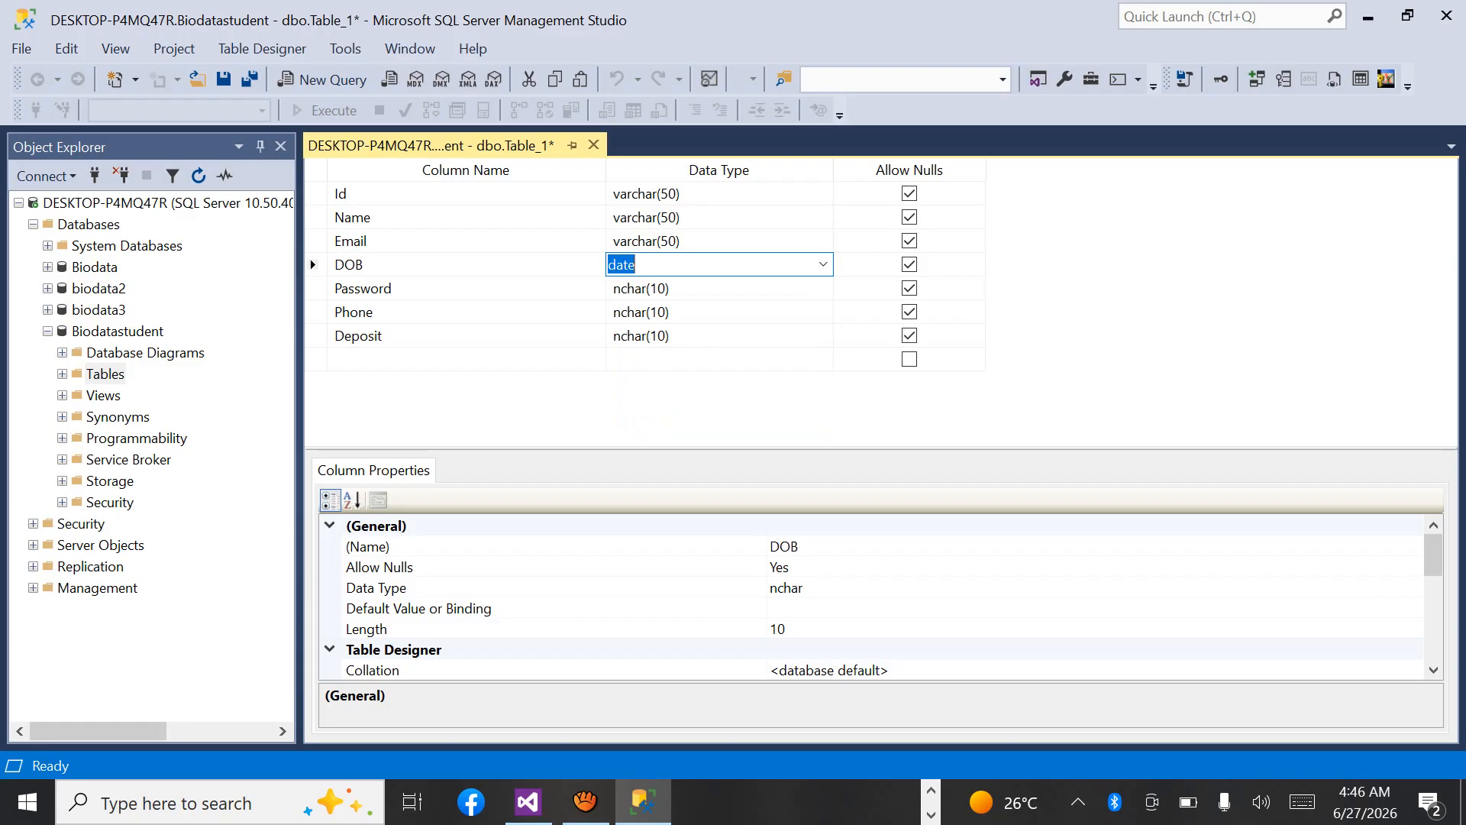
Set the data type of the Password and Phone columns to varchar(50) and of the Deposit column to float.
{"action": "left_click", "coordinate": [642, 288]}
{"action": "type", "text": "varch"}
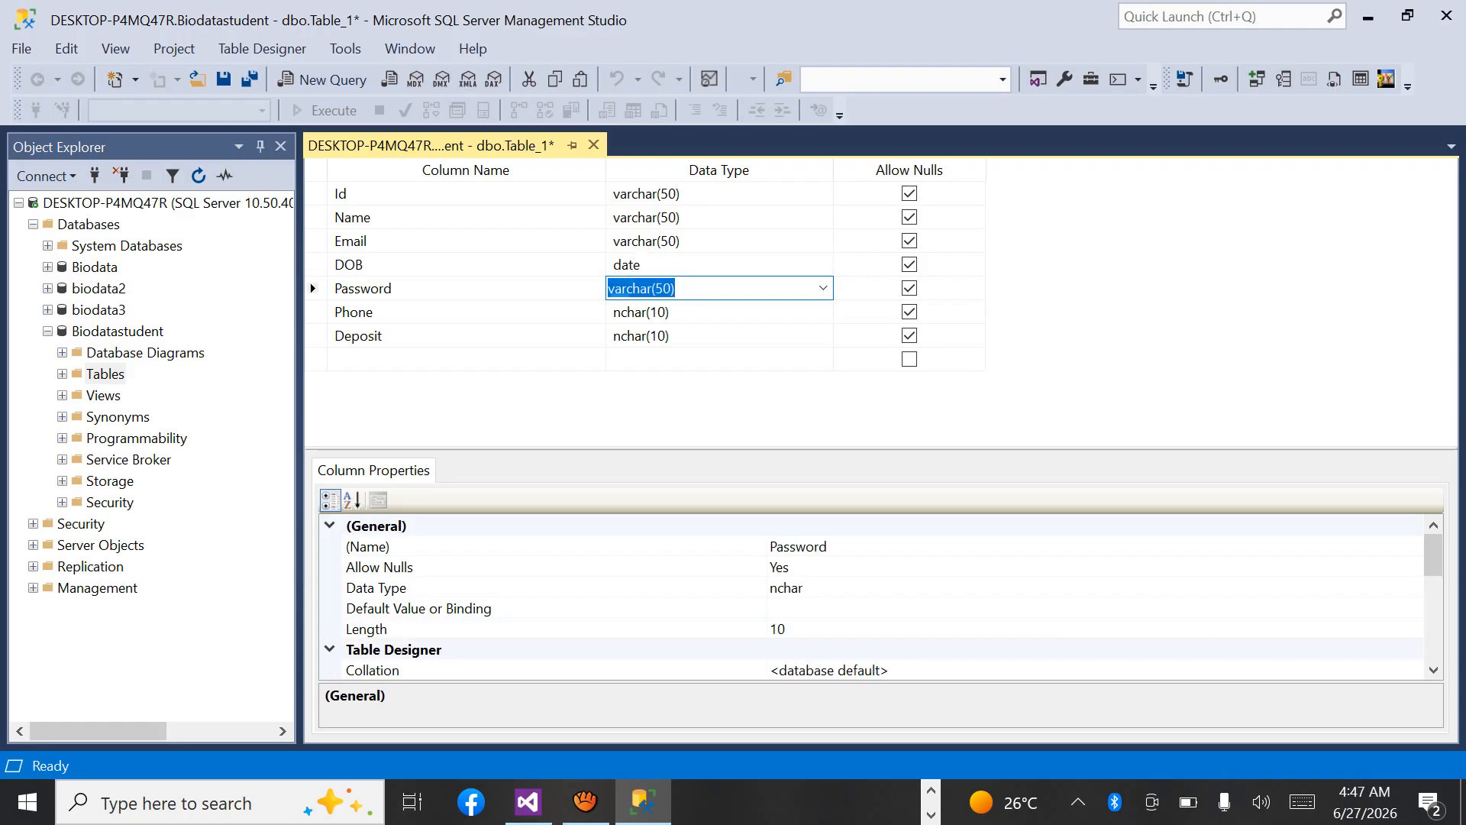
{"action": "key", "text": "Down"}
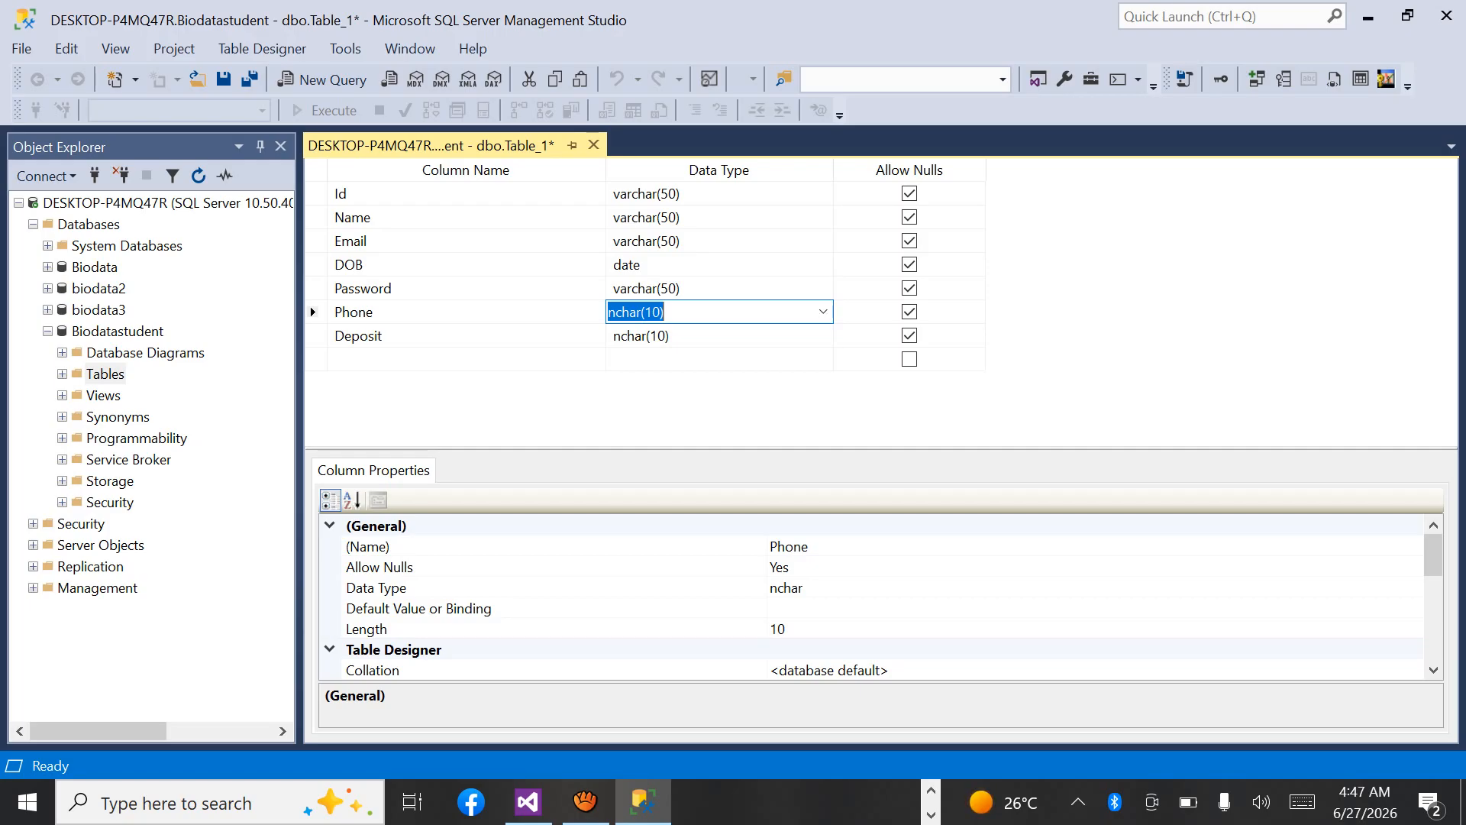
{"action": "type", "text": "varch"}
{"action": "key", "text": "Down"}
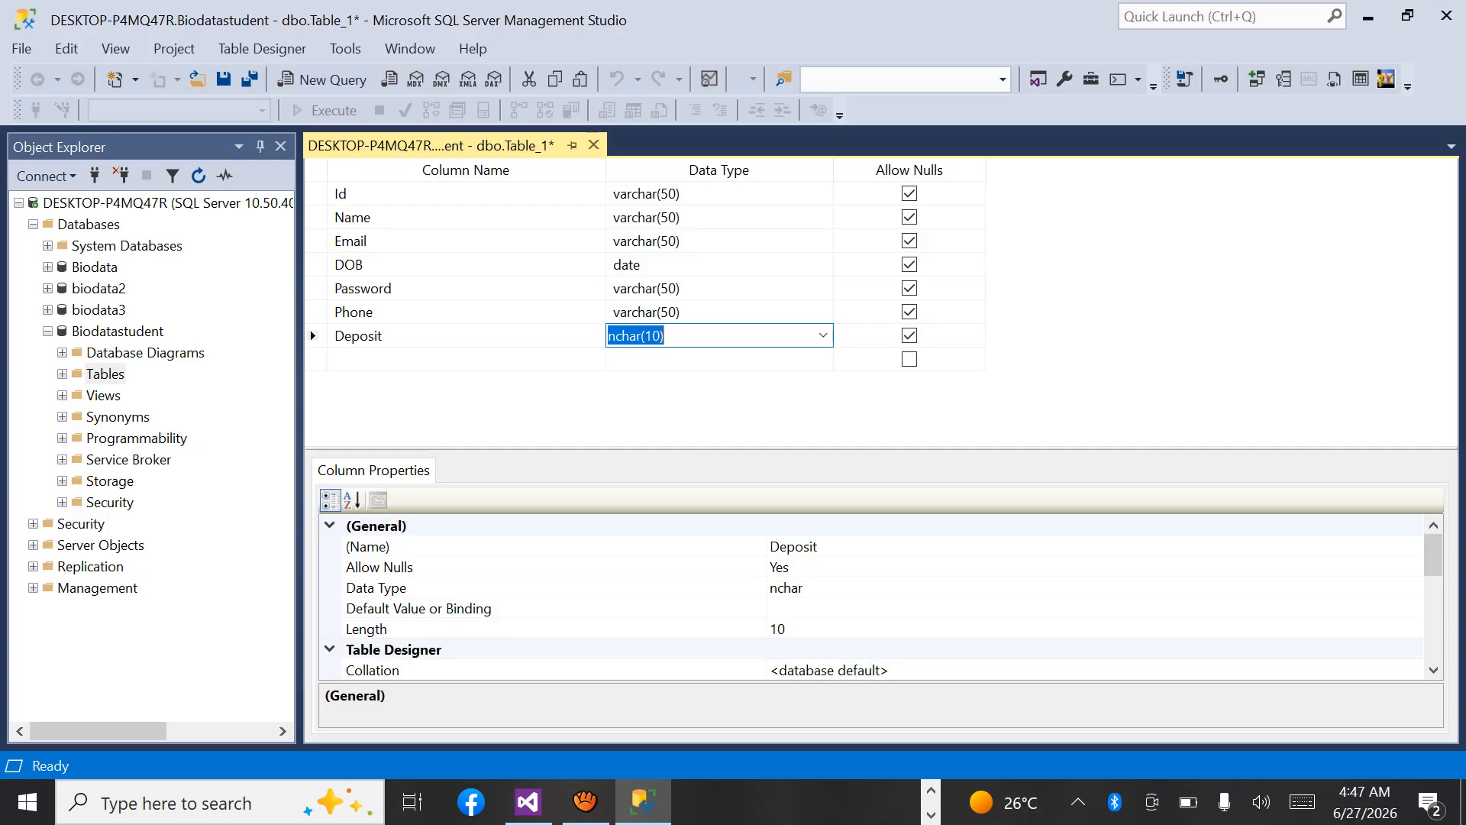
{"action": "type", "text": "f"}
Disallow nulls for all seven columns, from Id through Deposit.
{"action": "left_click", "coordinate": [909, 194]}
{"action": "left_click", "coordinate": [908, 218]}
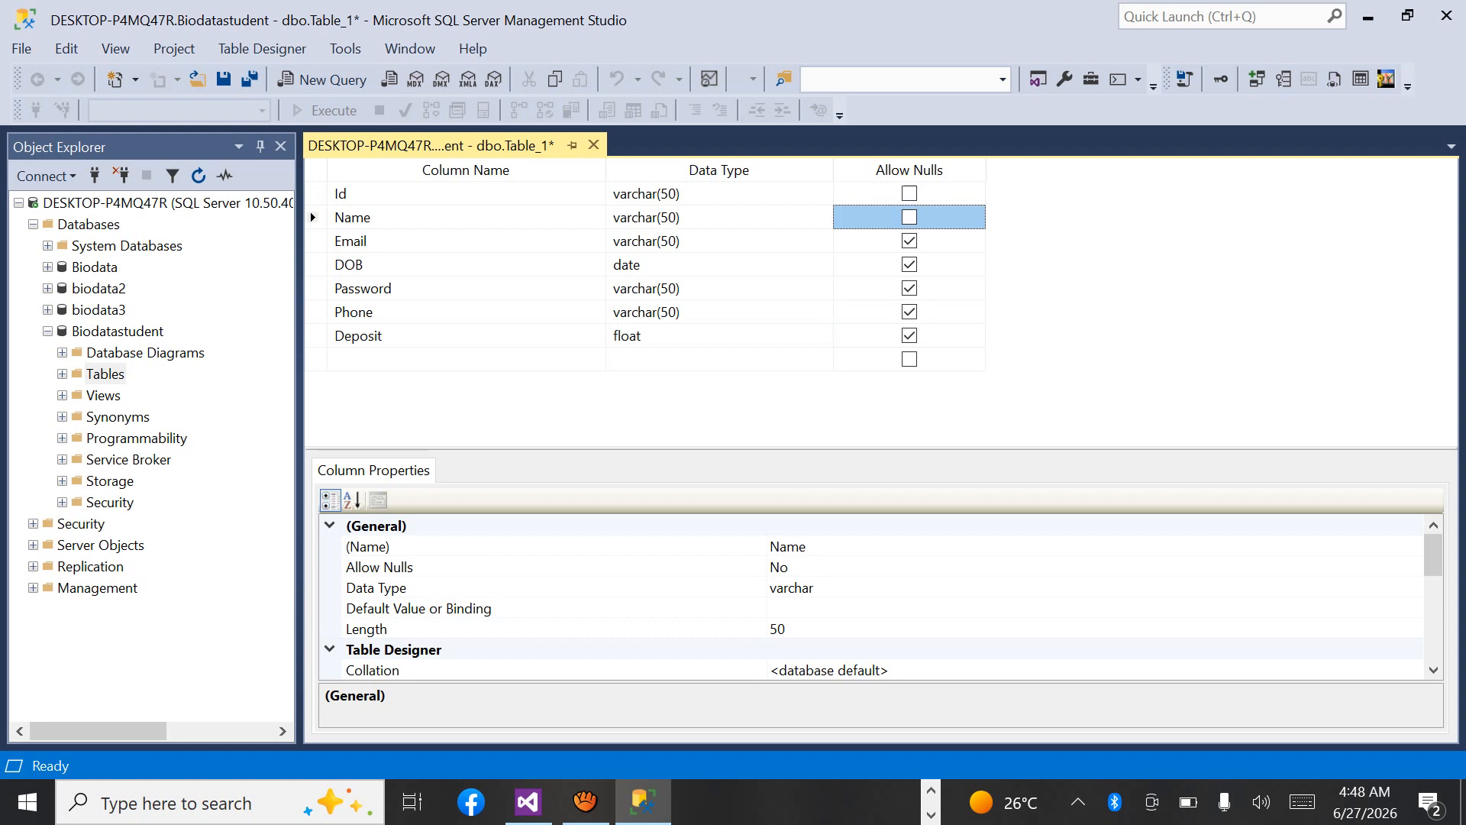
{"action": "left_click", "coordinate": [909, 242]}
{"action": "left_click", "coordinate": [909, 265]}
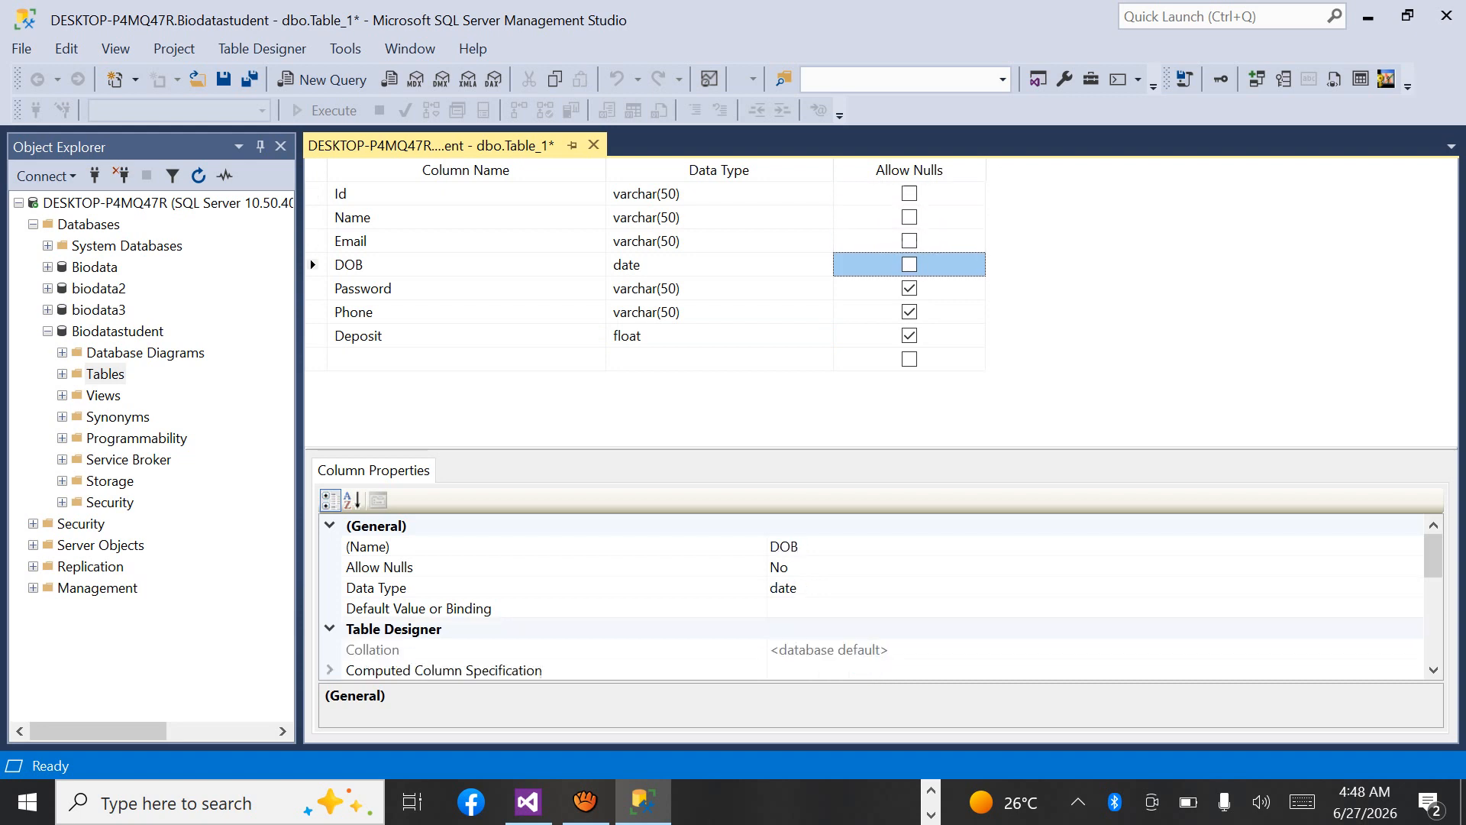
{"action": "left_click", "coordinate": [909, 288]}
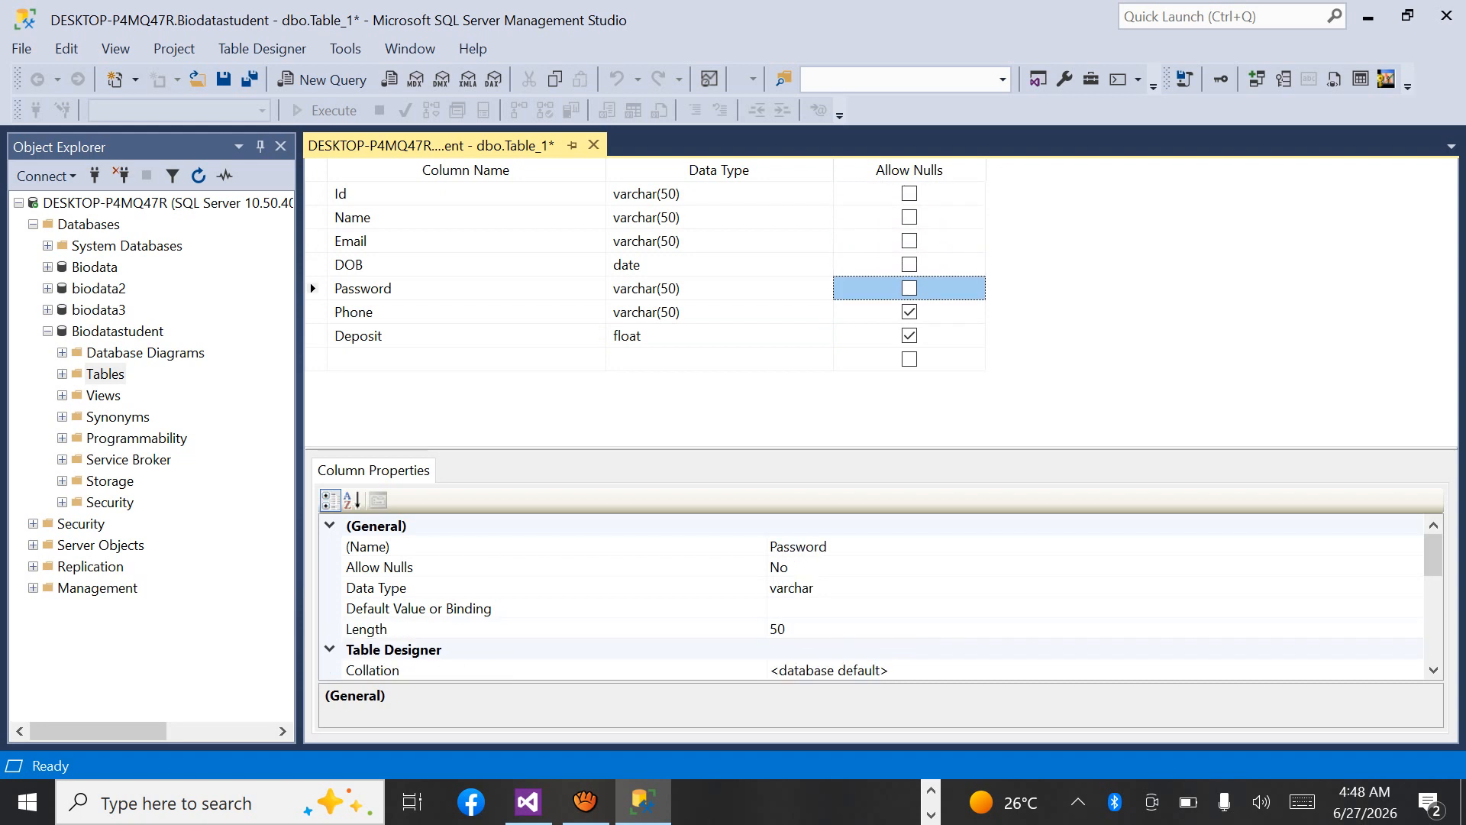
{"action": "left_click", "coordinate": [909, 312]}
{"action": "left_click", "coordinate": [909, 336]}
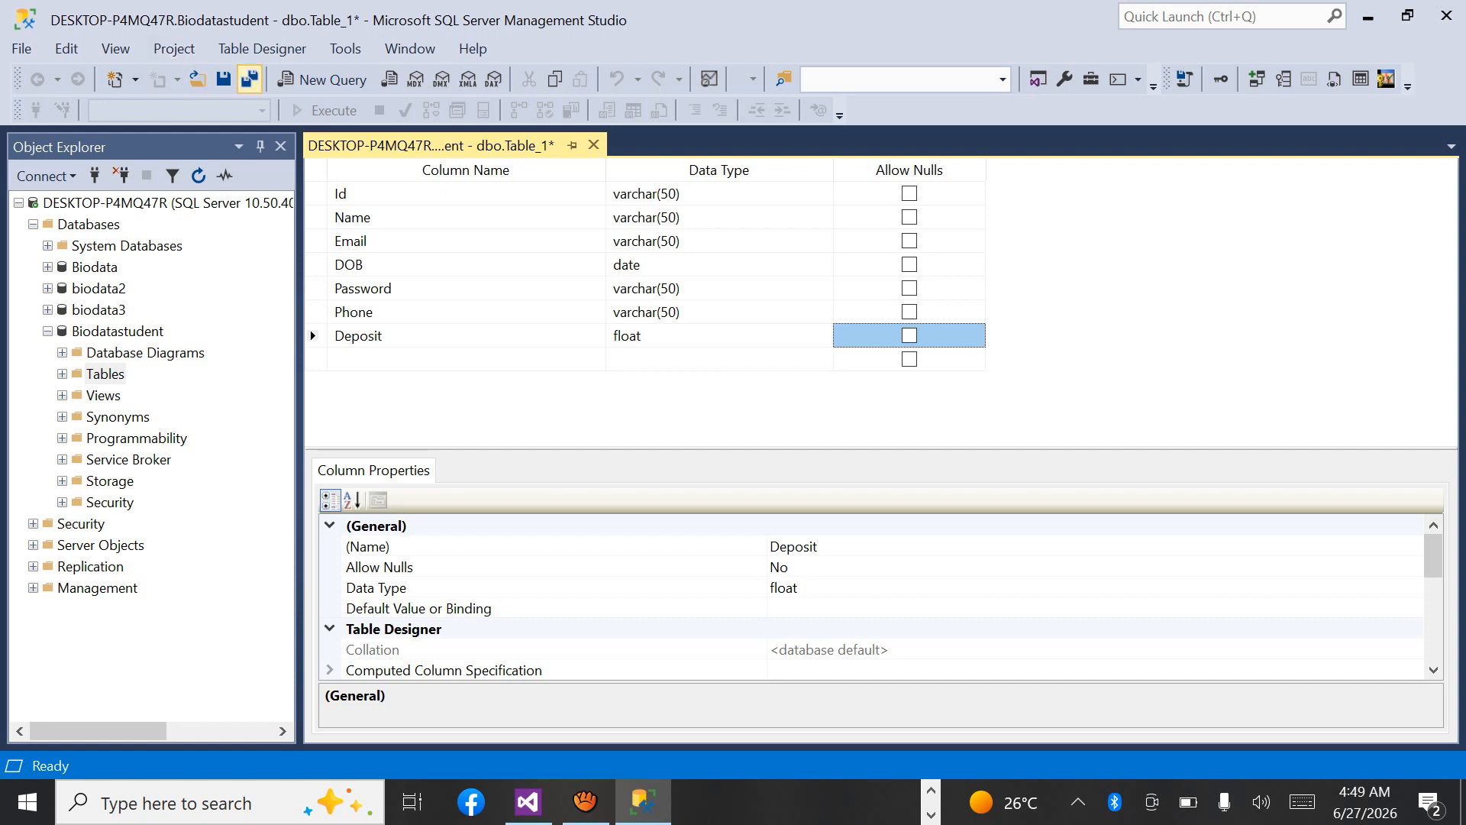
Start saving the table design and enter stbBiodatastudent as the table name.
{"action": "left_click", "coordinate": [250, 79]}
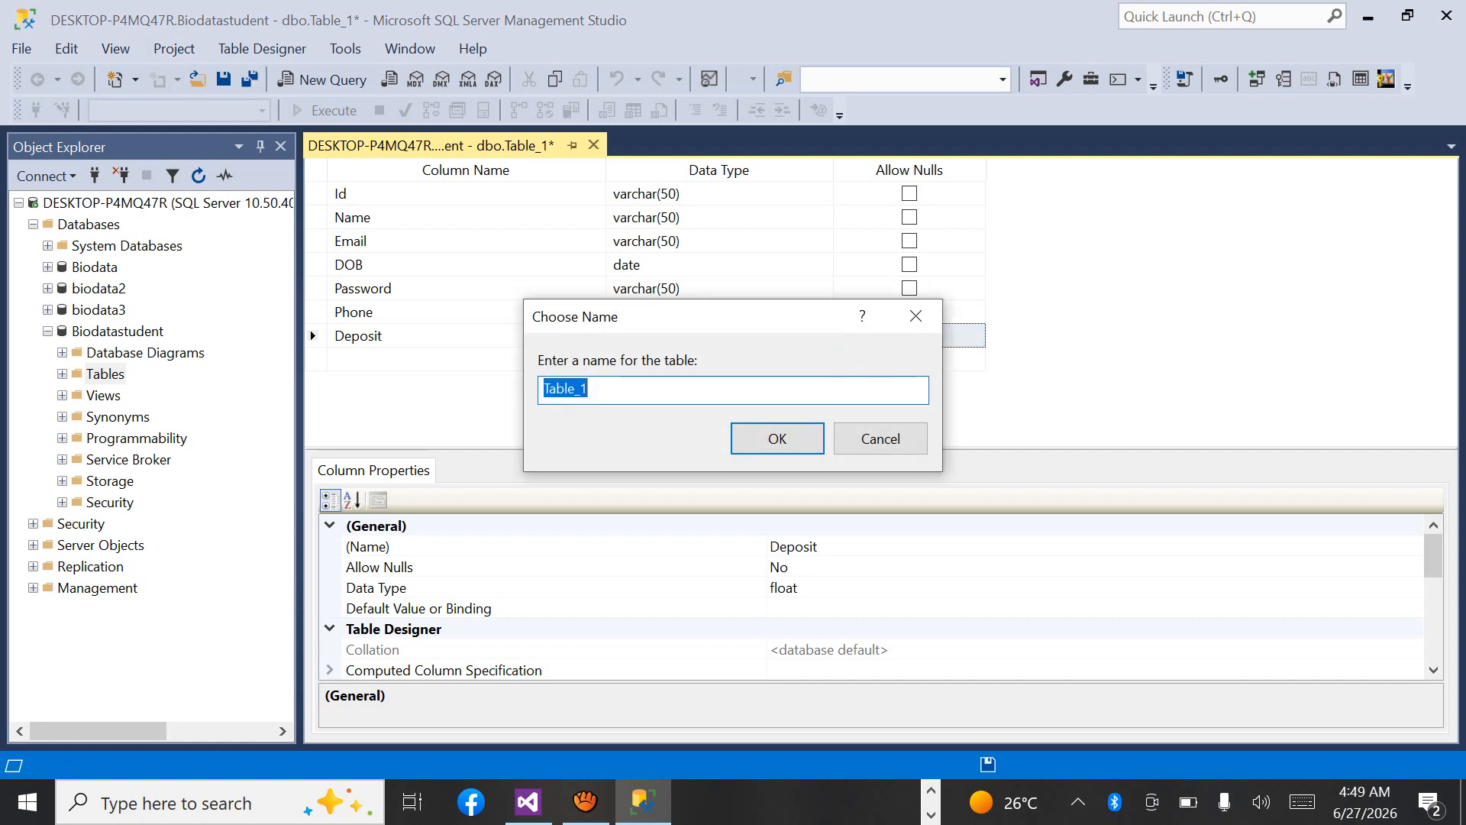
{"action": "type", "text": "stbBi"}
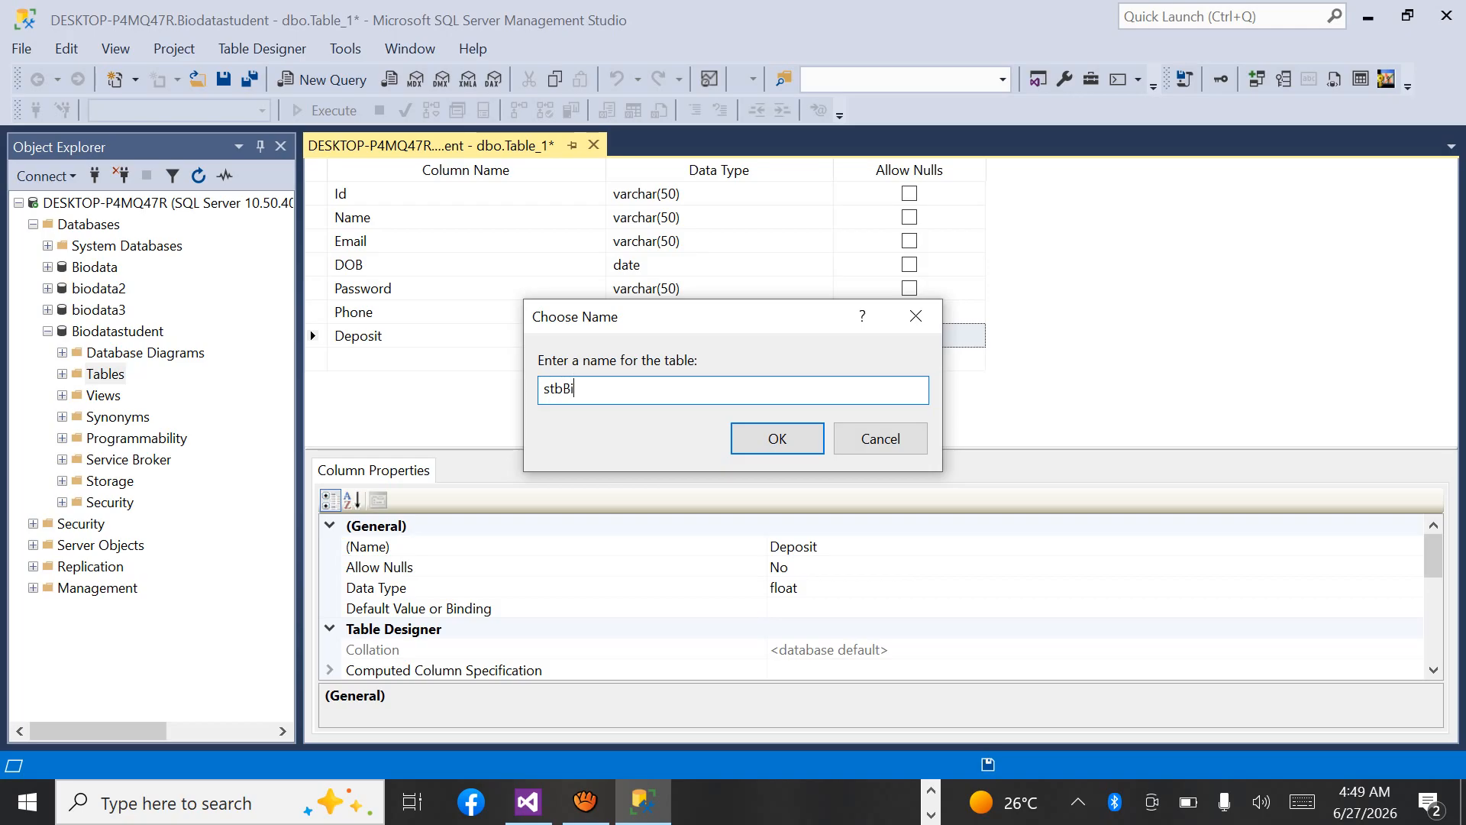
{"action": "type", "text": "odatastudent"}
Copy the table name stbBiodatastudent and paste it into a new Notepad document.
{"action": "left_click_drag", "start_coordinate": [656, 388], "coordinate": [542, 389]}
{"action": "key", "text": "ctrl+c"}
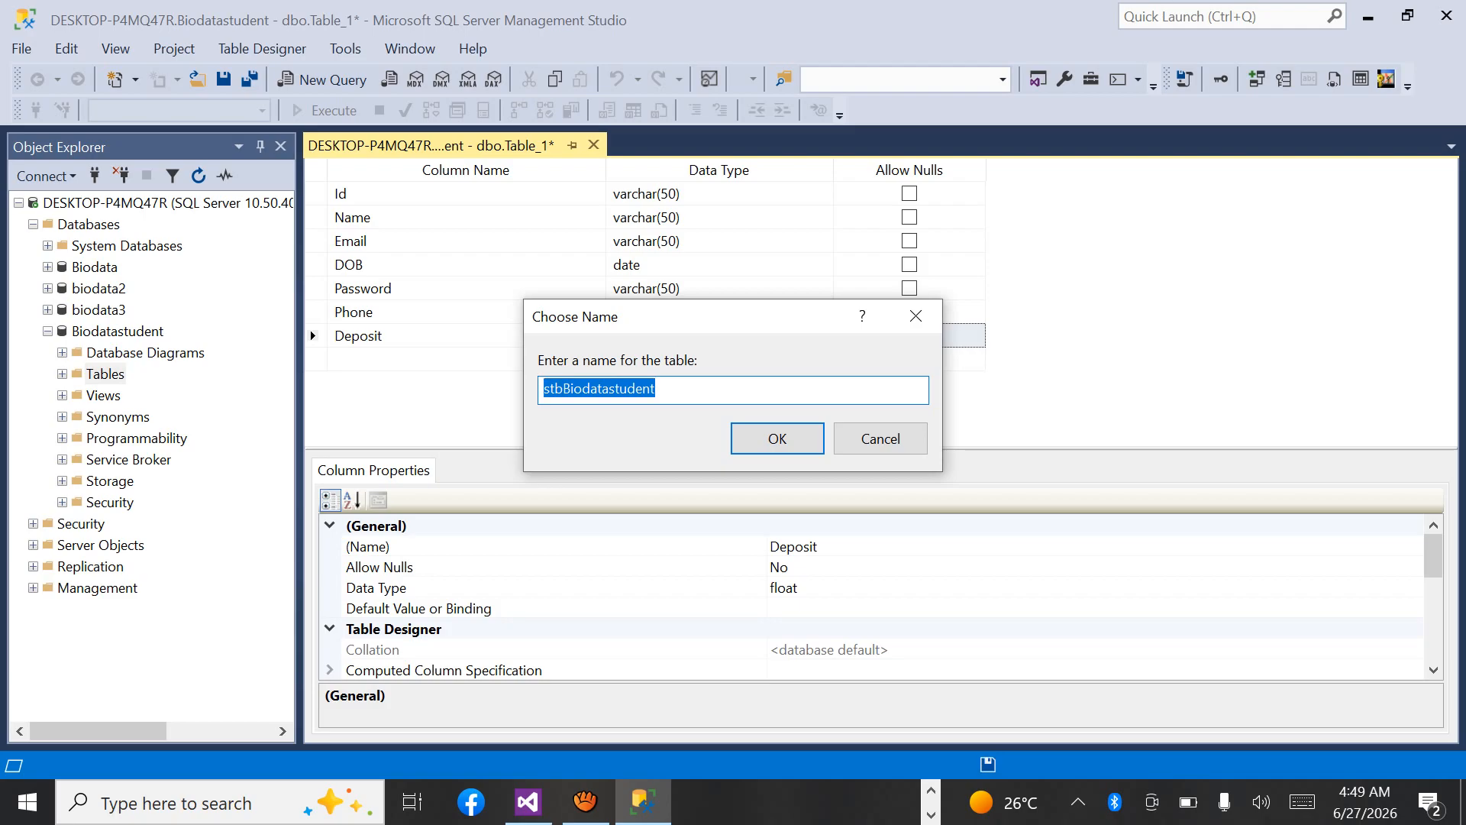
{"action": "left_click", "coordinate": [206, 803]}
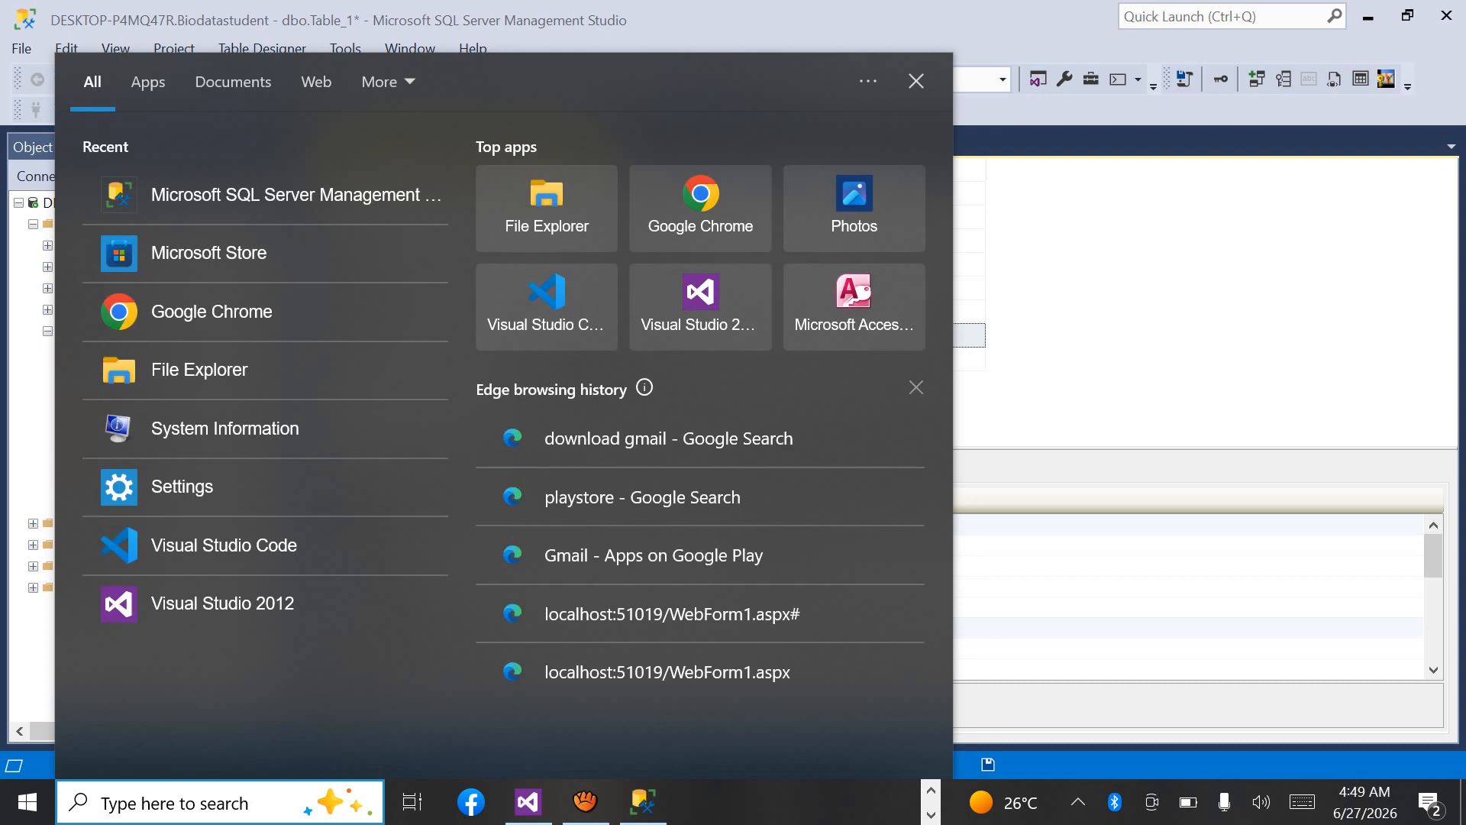
{"action": "type", "text": "not"}
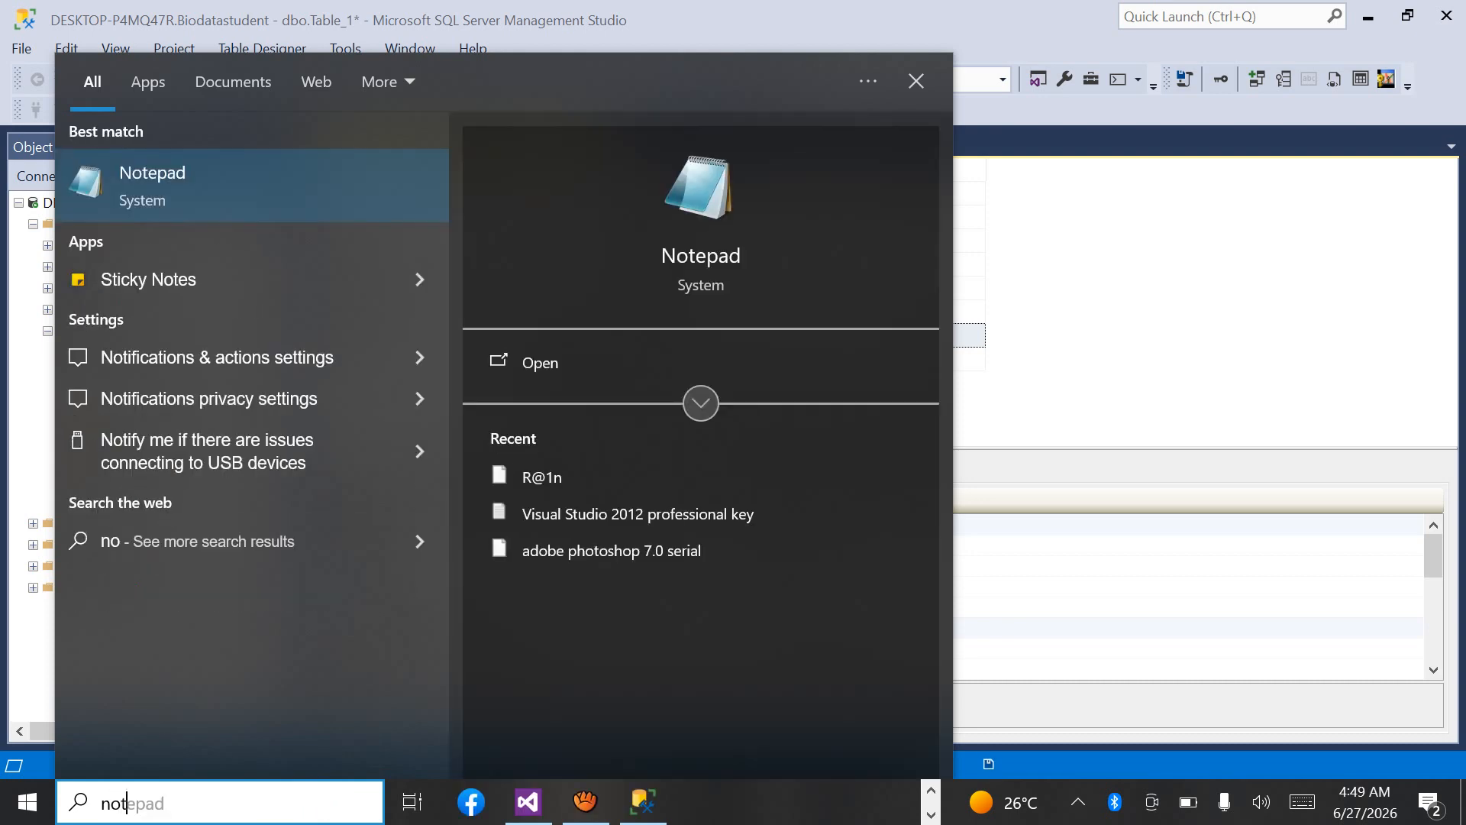
{"action": "key", "text": "Return"}
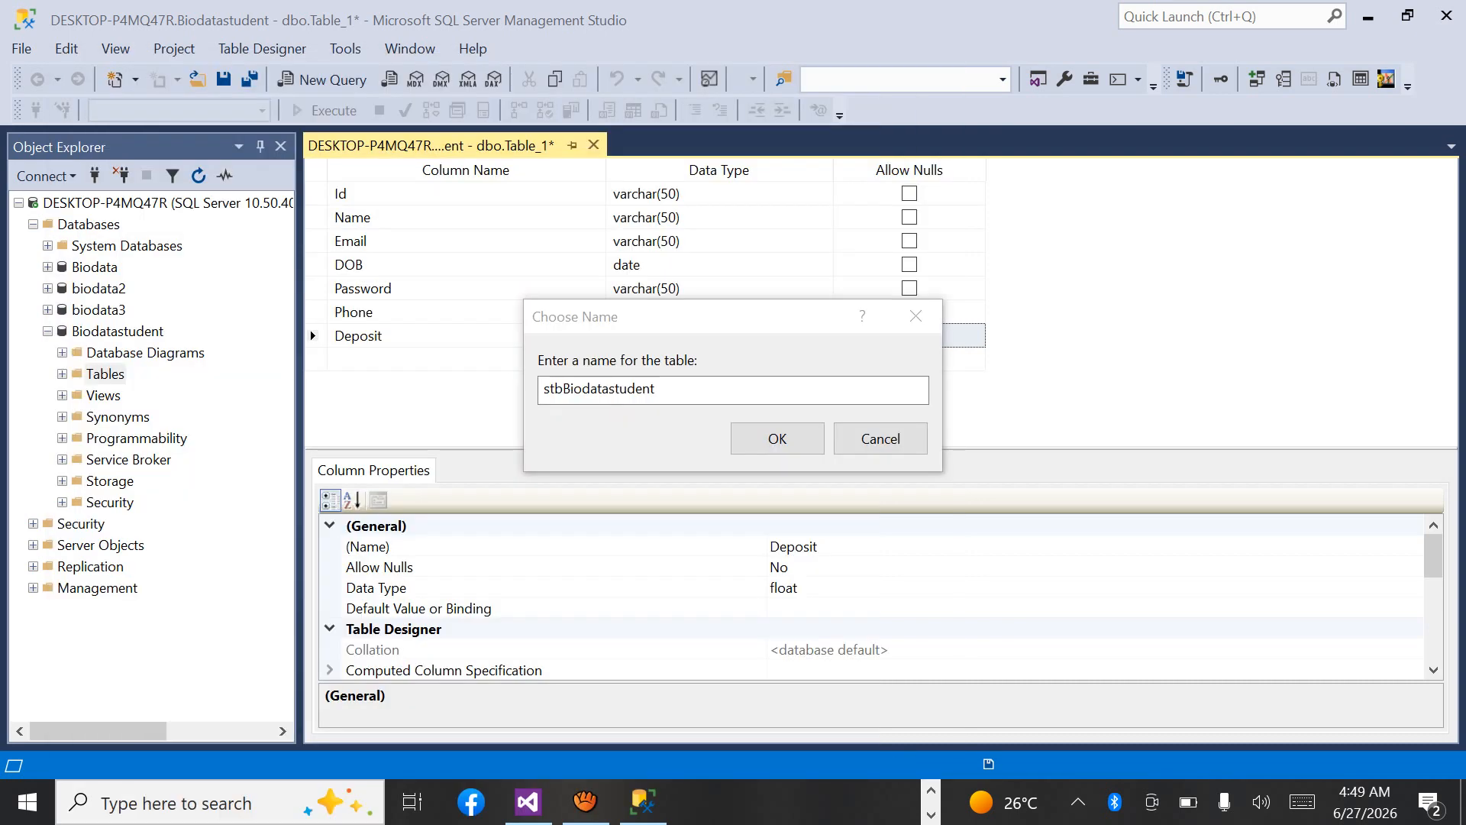
{"action": "key", "text": "ctrl+v"}
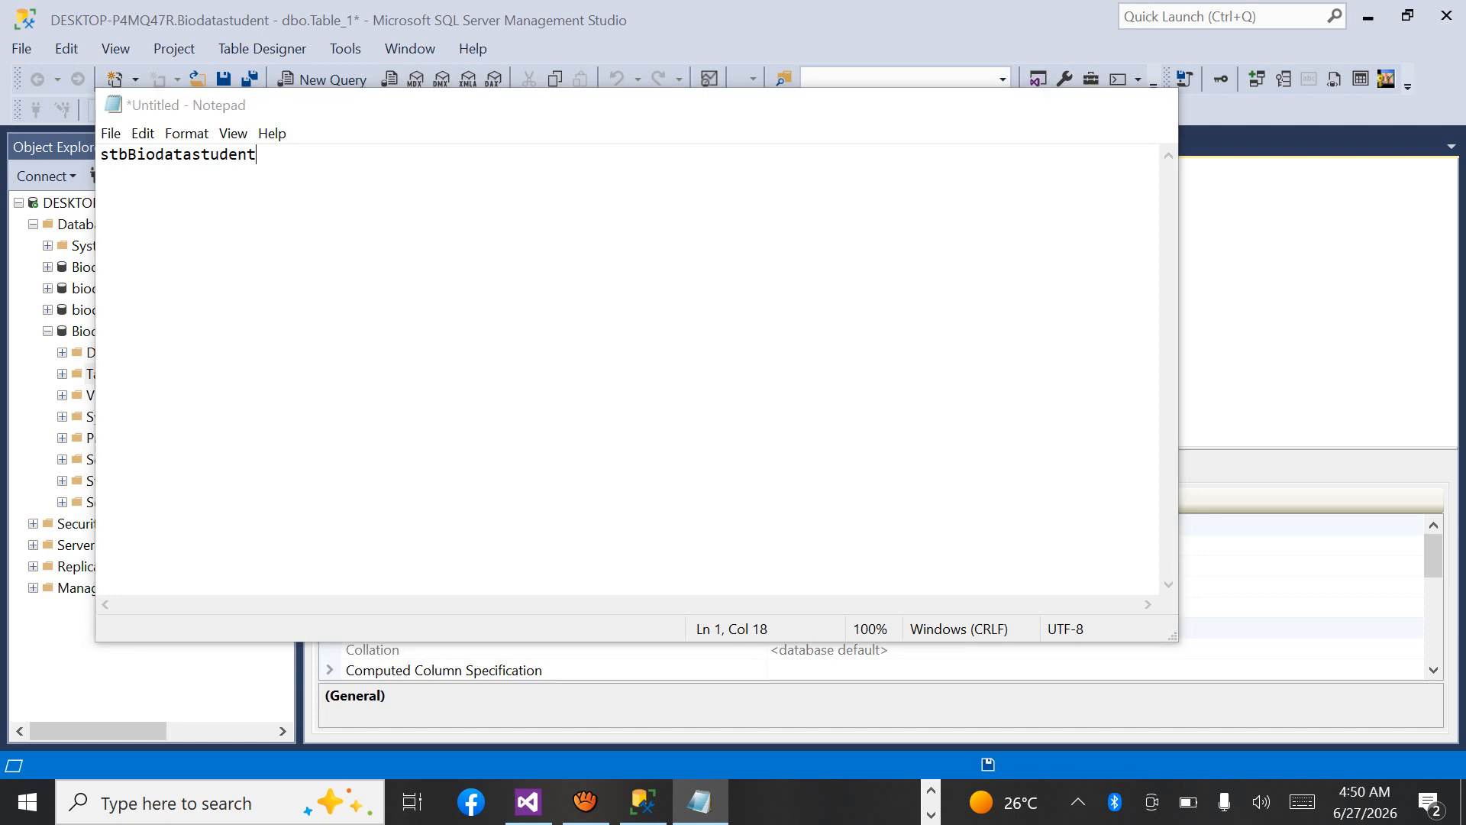
Return to the table naming dialog, save the table under the entered name, and close SQL Server Management Studio.
{"action": "key", "text": "alt+Tab"}
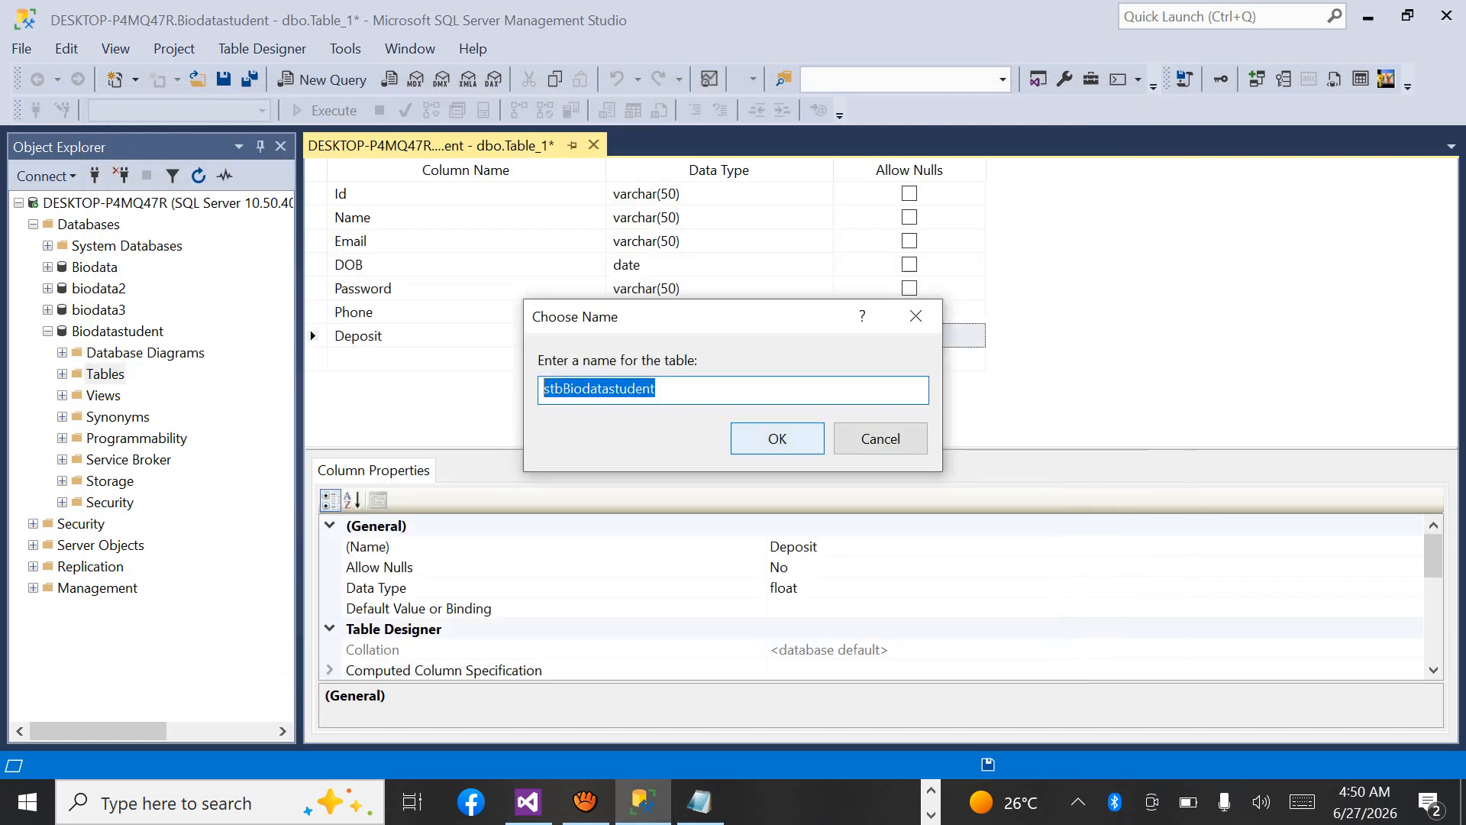
{"action": "left_click", "coordinate": [777, 439]}
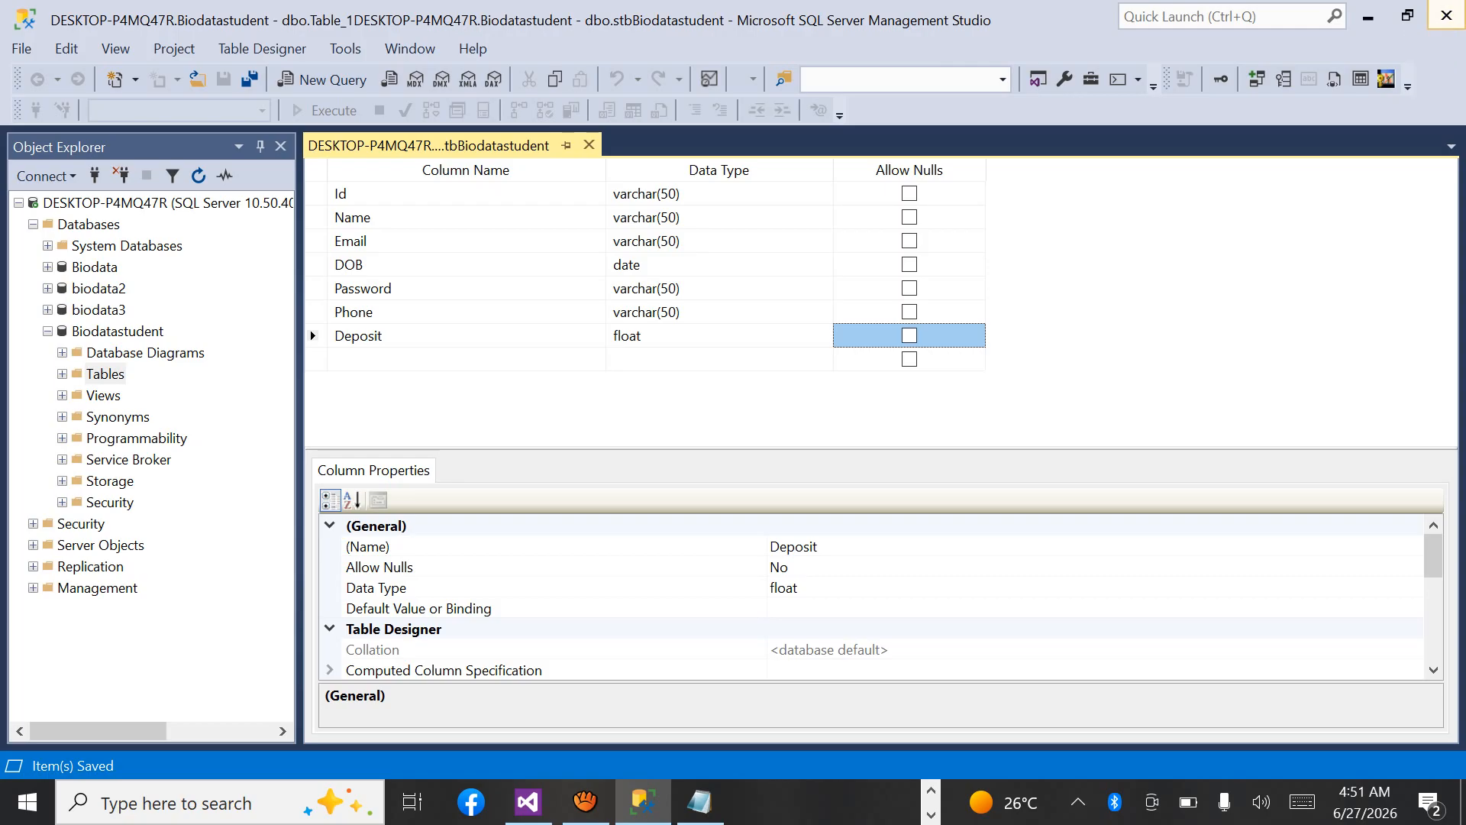
{"action": "left_click", "coordinate": [1447, 15]}
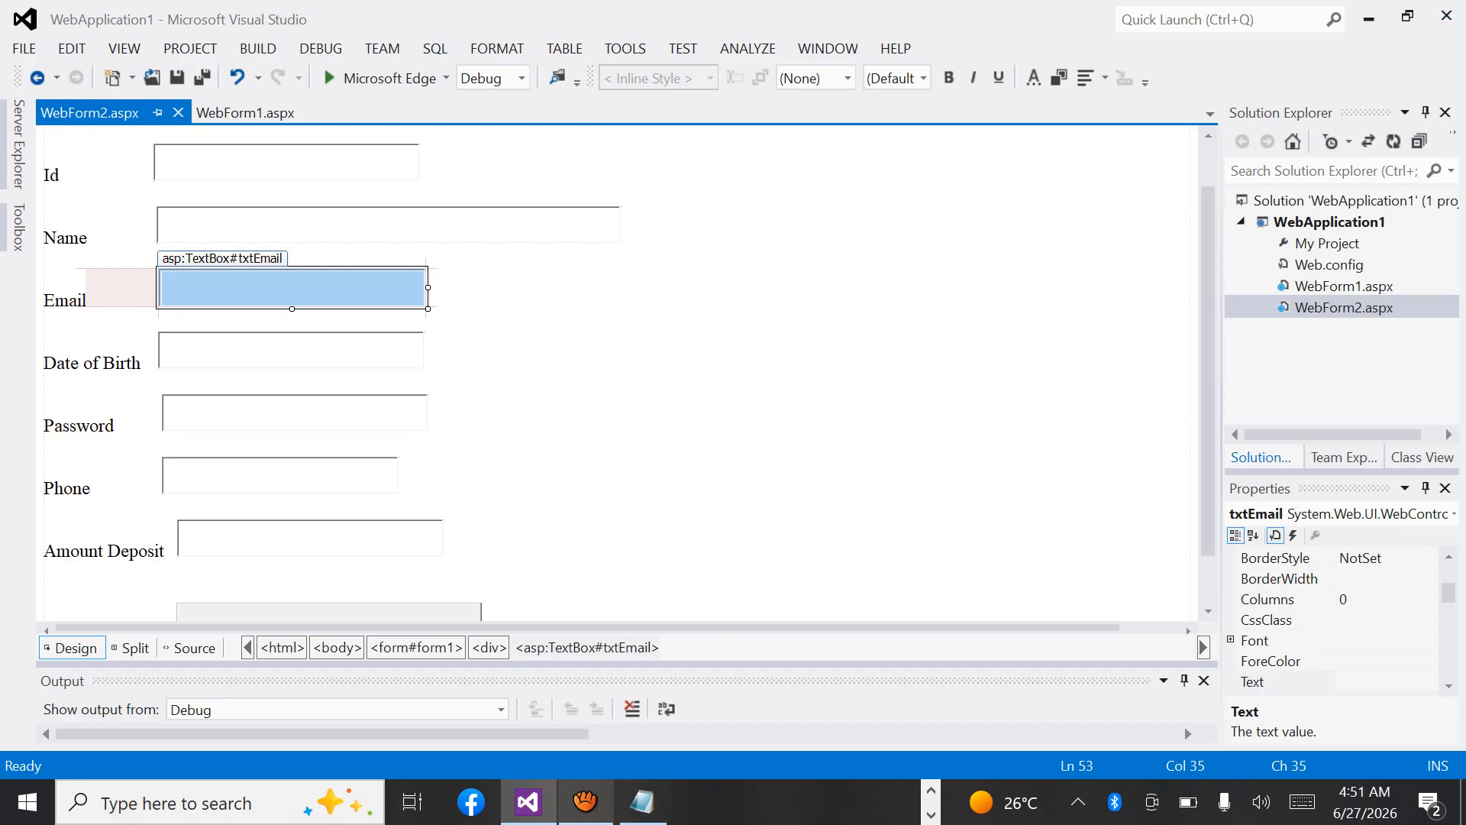
{"action": "left_click", "coordinate": [586, 802]}
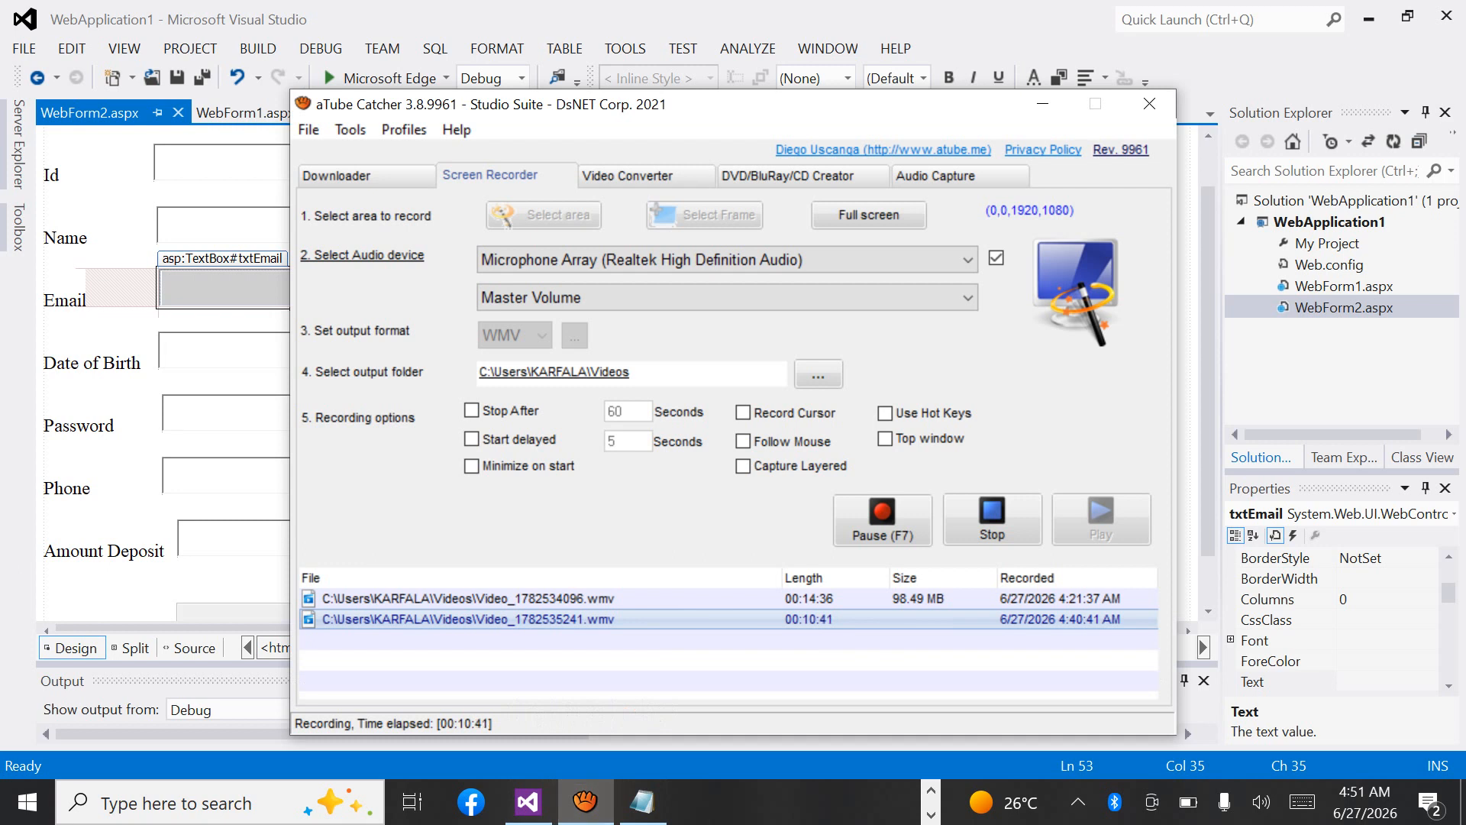